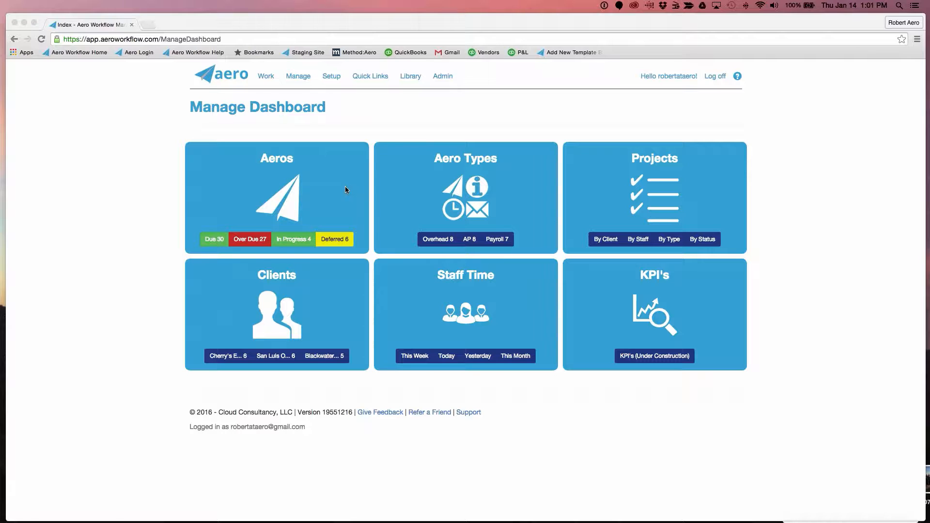
Open the deferred Aeros from the dashboard, and then the general Aeros management list
{"action": "left_click", "coordinate": [338, 237]}
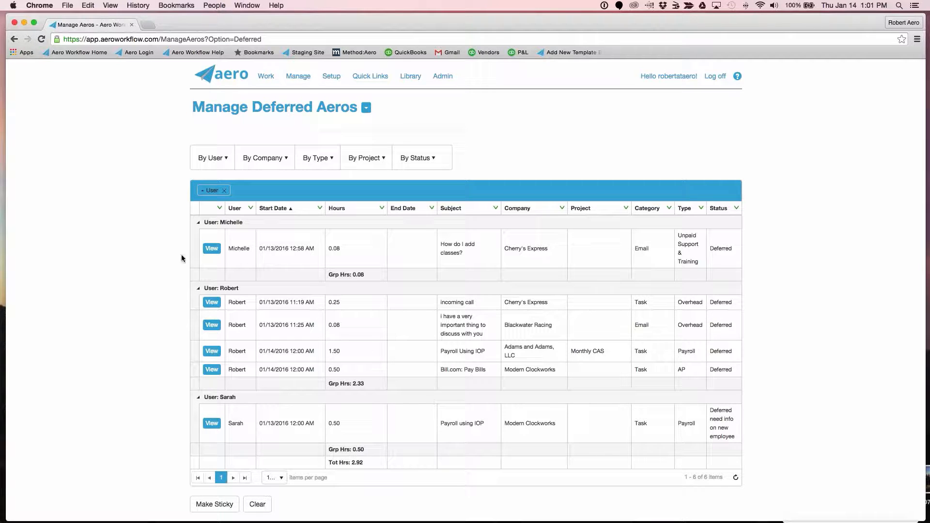
{"action": "mouse_move", "coordinate": [298, 76]}
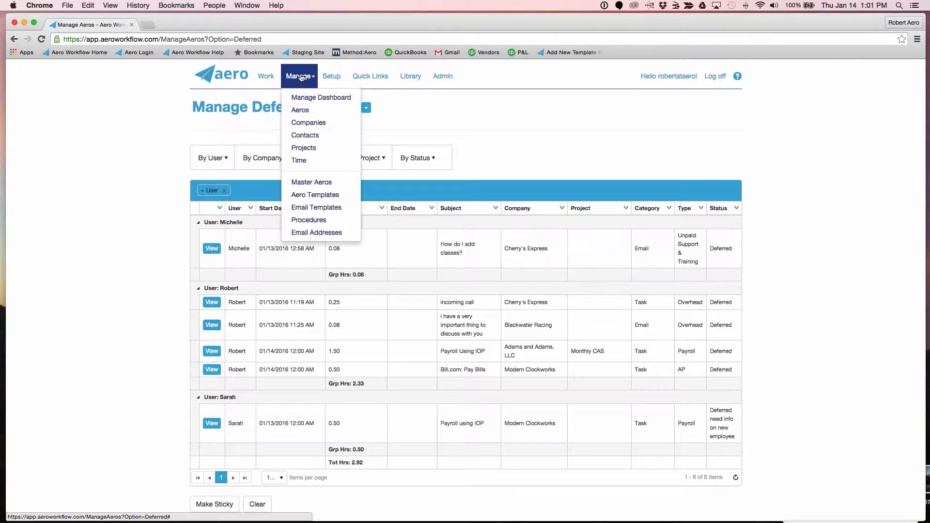
{"action": "left_click", "coordinate": [301, 110]}
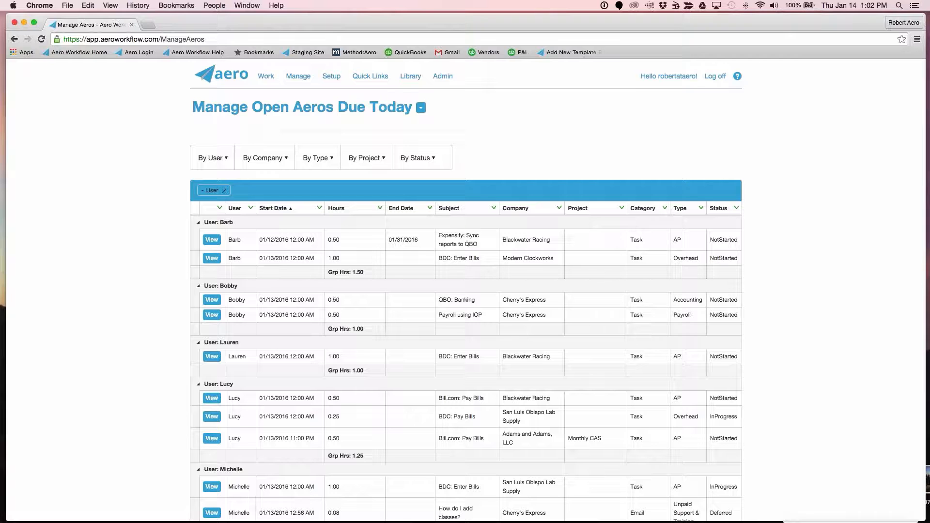
Look through the open Aeros due today, and list those open and due this week by user
{"action": "scroll", "coordinate": [465, 291], "scroll_direction": "down", "scroll_amount": 3}
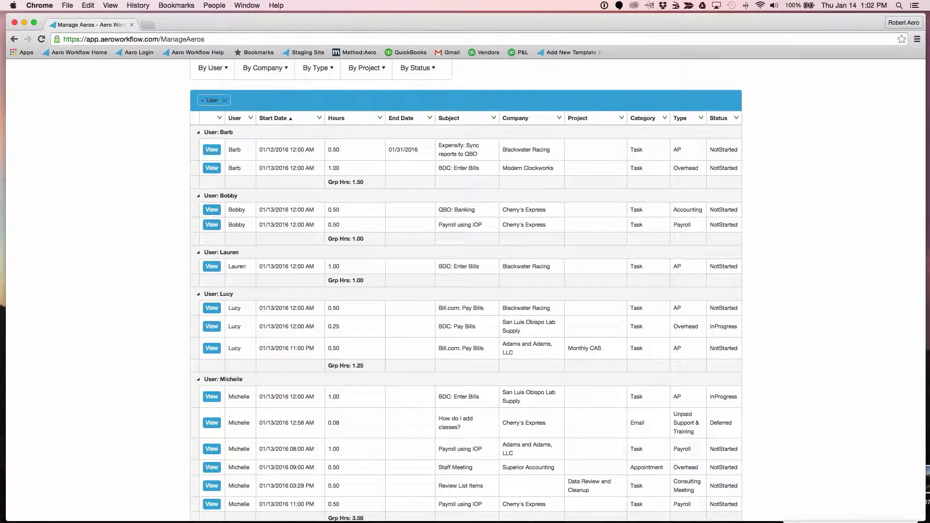
{"action": "scroll", "coordinate": [465, 291], "scroll_direction": "up", "scroll_amount": 3}
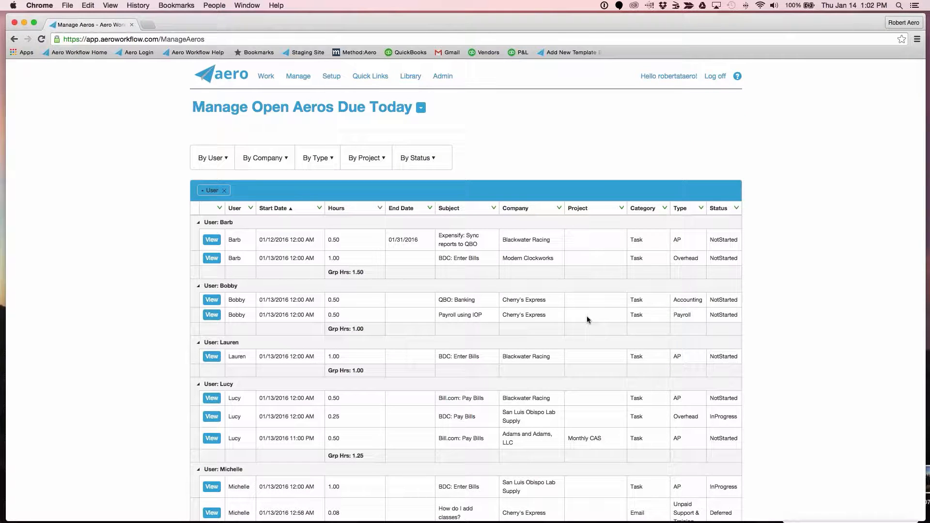
{"action": "scroll", "coordinate": [587, 316], "scroll_direction": "down", "scroll_amount": 3}
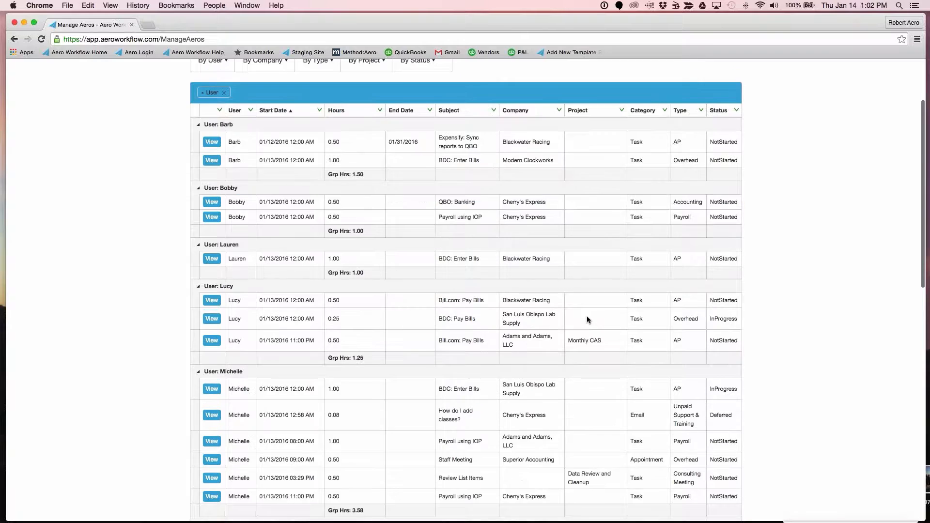
{"action": "scroll", "coordinate": [586, 316], "scroll_direction": "up", "scroll_amount": 3}
{"action": "left_click", "coordinate": [213, 158]}
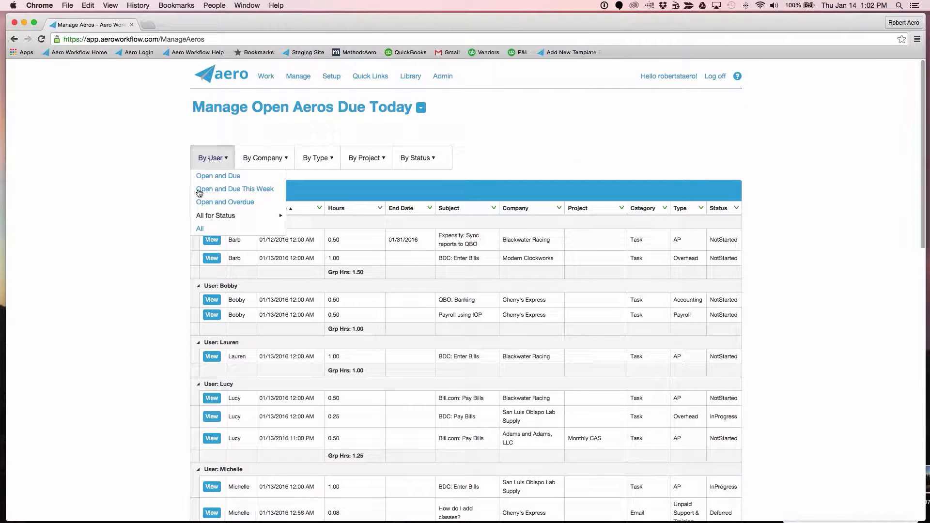
{"action": "left_click", "coordinate": [232, 192]}
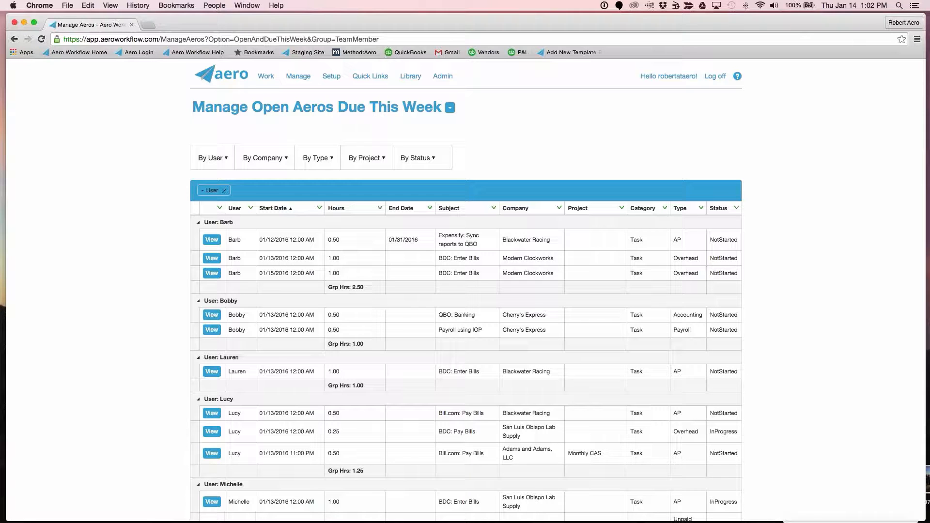
List the Aeros by company, first those open and overdue and then those open and due this week
{"action": "left_click", "coordinate": [259, 159]}
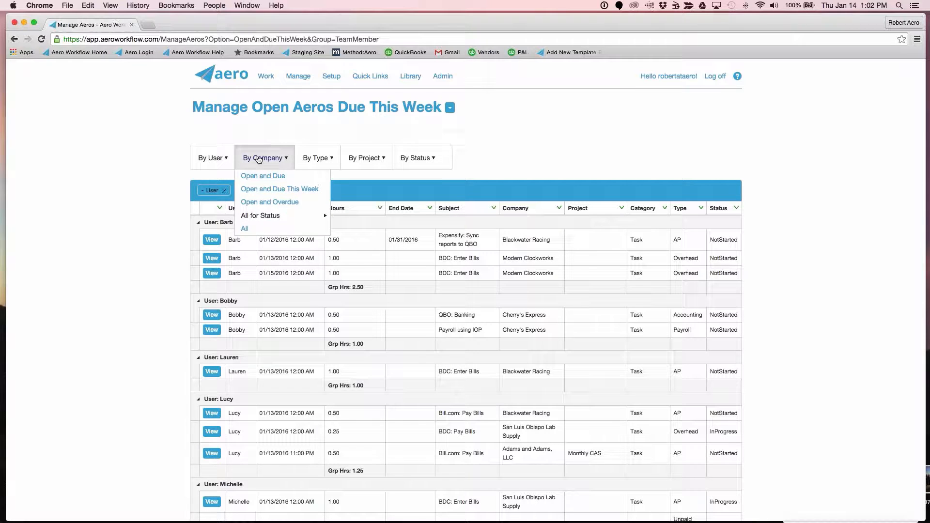
{"action": "left_click", "coordinate": [272, 202]}
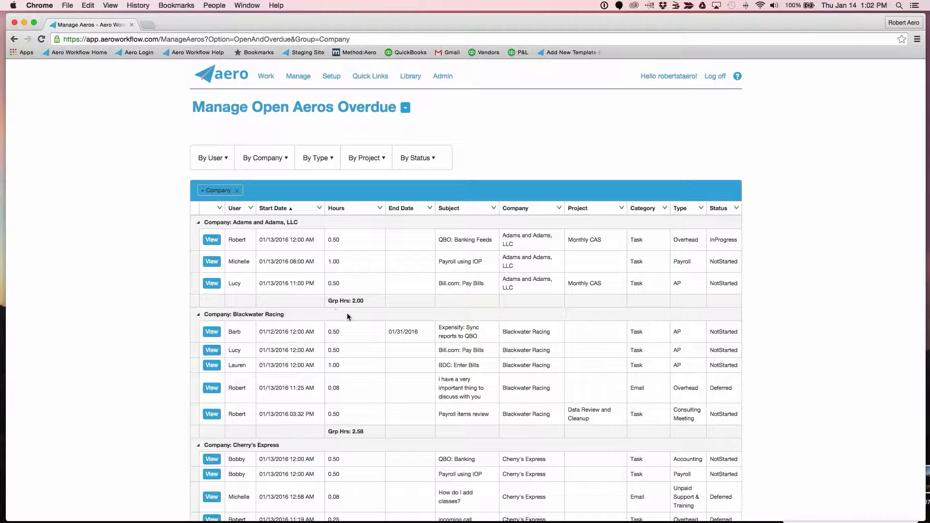
{"action": "mouse_move", "coordinate": [266, 158]}
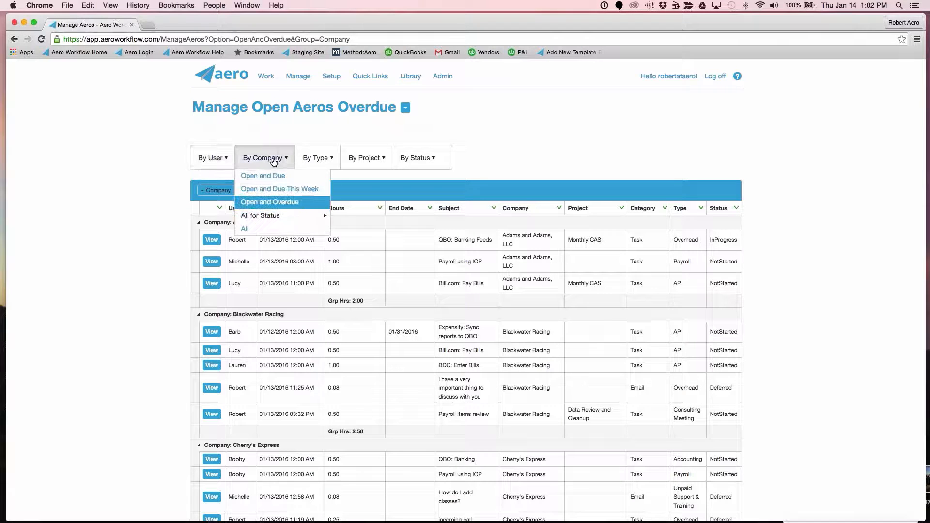
{"action": "left_click", "coordinate": [279, 189]}
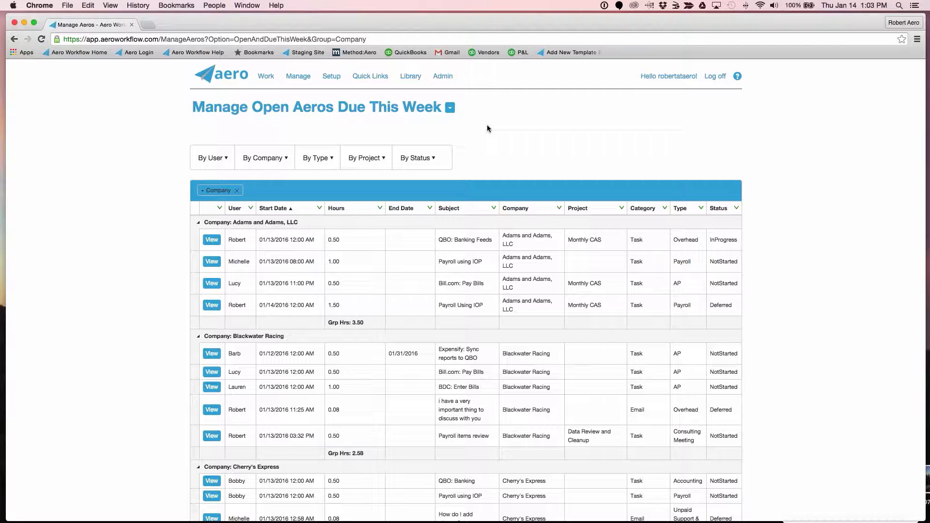
View the Payroll using IOP Aero template under the Payroll type, review its workflow steps, and close it without saving
{"action": "left_click", "coordinate": [302, 77]}
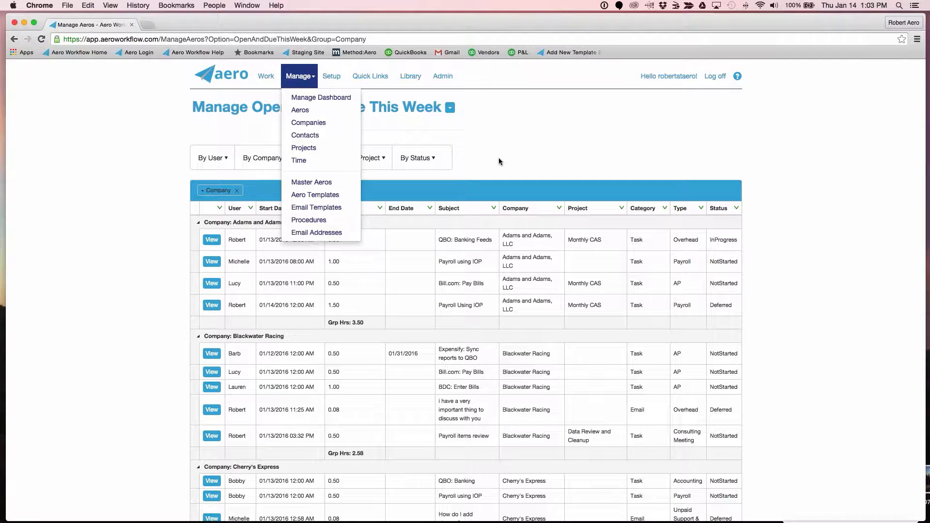
{"action": "left_click", "coordinate": [333, 199]}
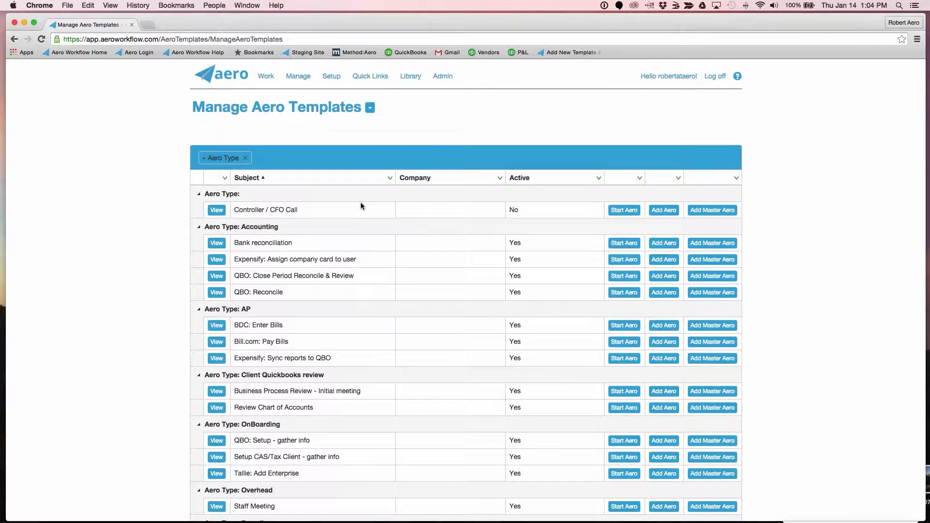
{"action": "scroll", "coordinate": [360, 205], "scroll_direction": "down", "scroll_amount": 3}
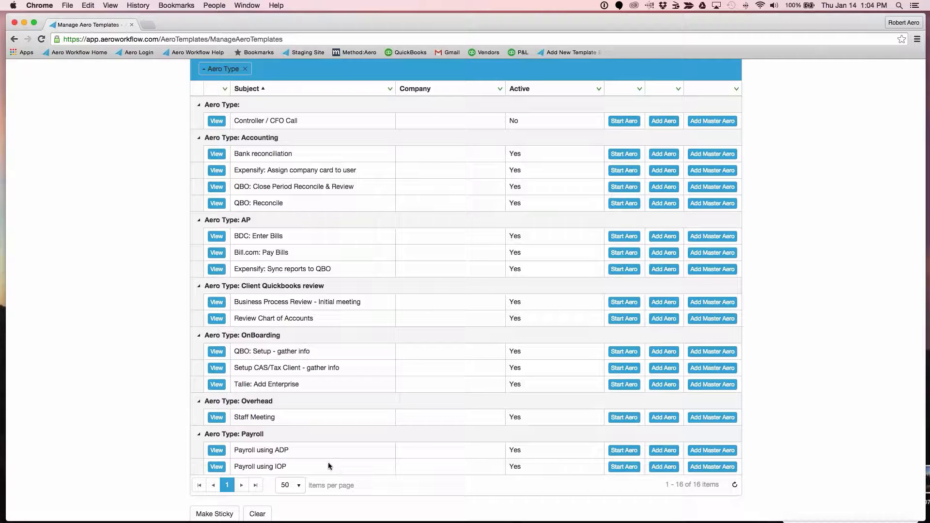
{"action": "left_click", "coordinate": [219, 468]}
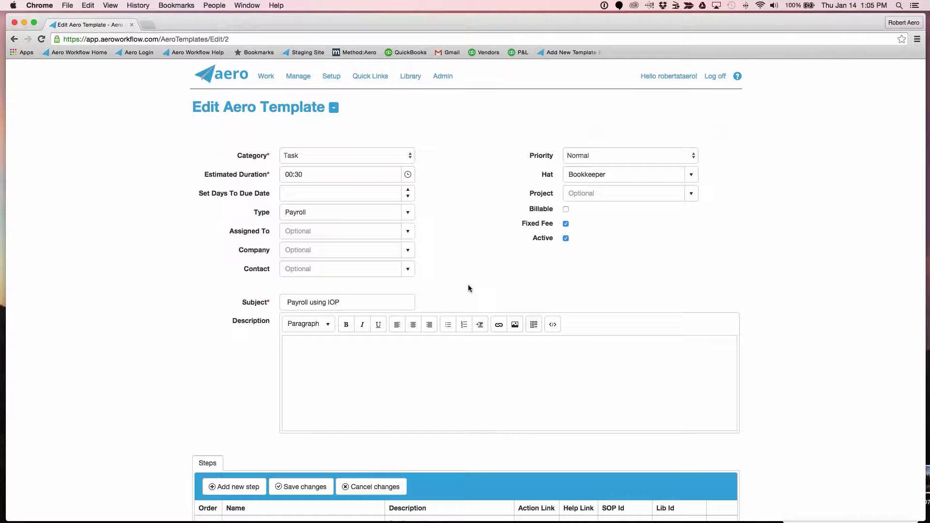
{"action": "scroll", "coordinate": [468, 288], "scroll_direction": "down", "scroll_amount": 7}
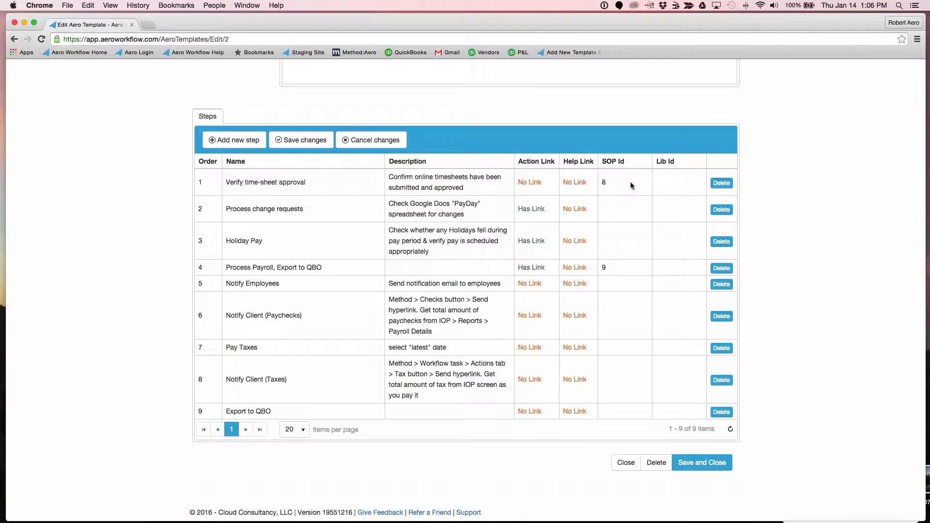
{"action": "left_click", "coordinate": [626, 463]}
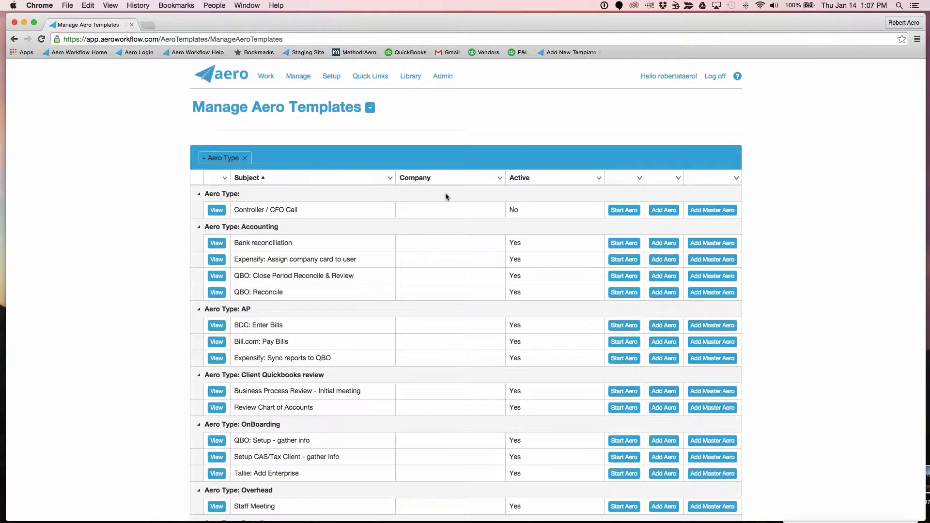
Look over the list of Aero templates, and browse the template library
{"action": "scroll", "coordinate": [446, 196], "scroll_direction": "down", "scroll_amount": 3}
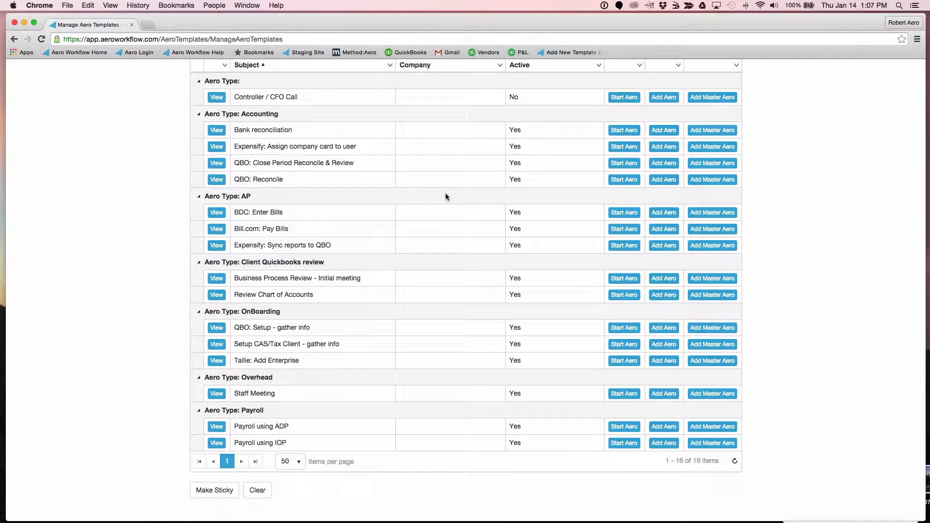
{"action": "scroll", "coordinate": [446, 196], "scroll_direction": "up", "scroll_amount": 5}
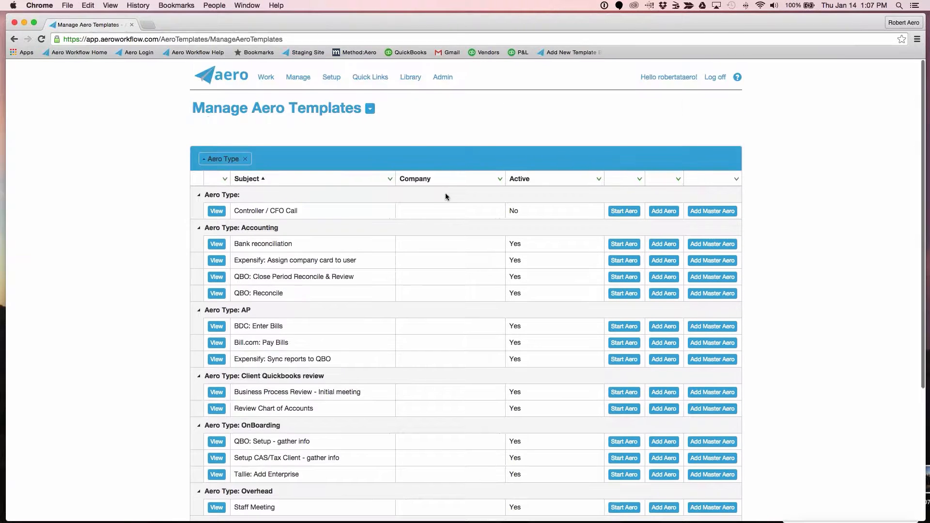
{"action": "left_click", "coordinate": [411, 76]}
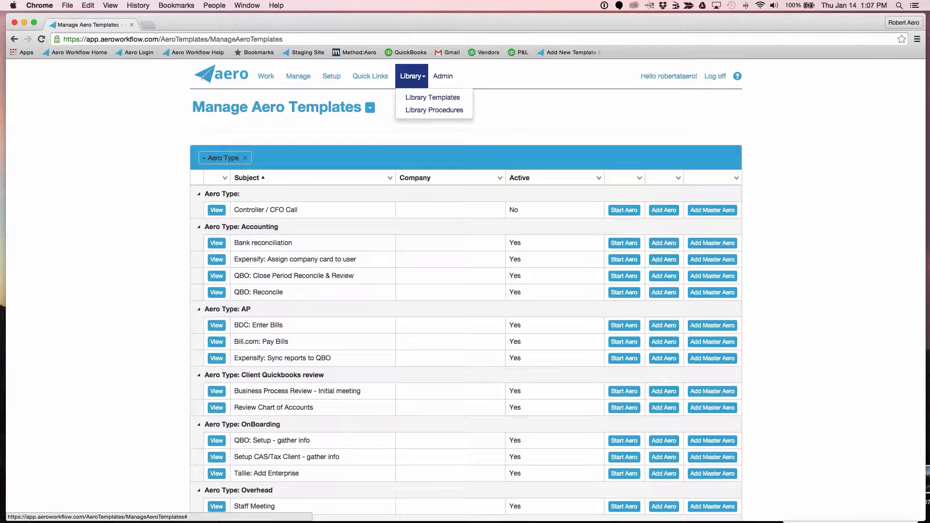
{"action": "left_click", "coordinate": [442, 96]}
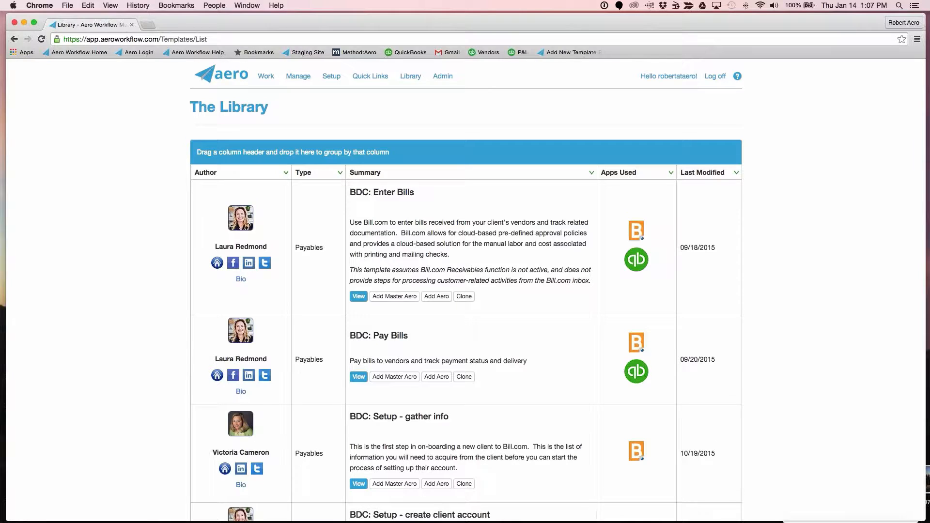
{"action": "scroll", "coordinate": [465, 290], "scroll_direction": "down", "scroll_amount": 3}
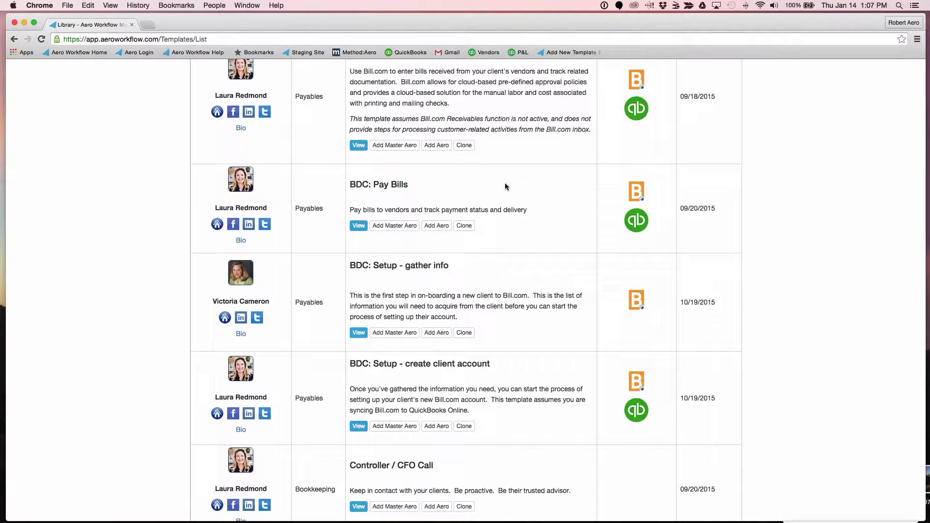
View the BDC: Pay Bills library template and the procedure linked to its Determine funds available step, closing both after review
{"action": "left_click", "coordinate": [358, 226]}
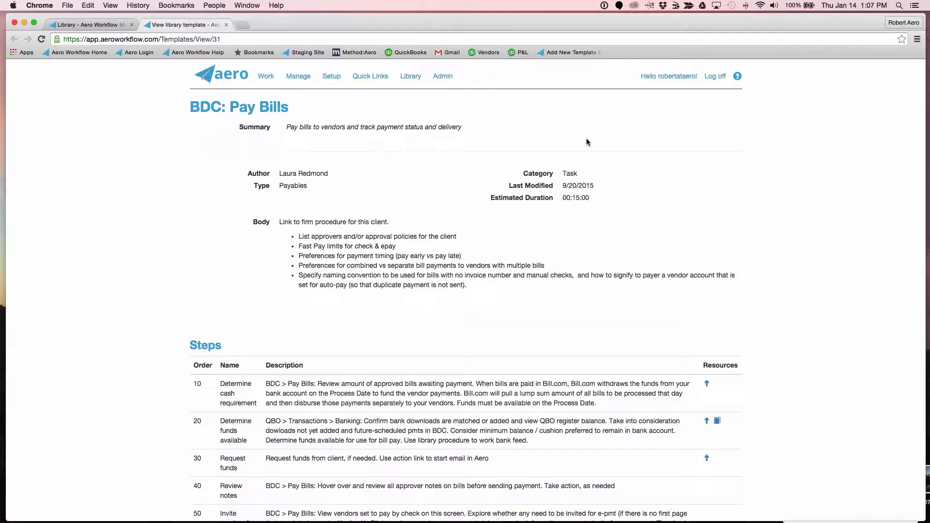
{"action": "scroll", "coordinate": [265, 274], "scroll_direction": "down", "scroll_amount": 5}
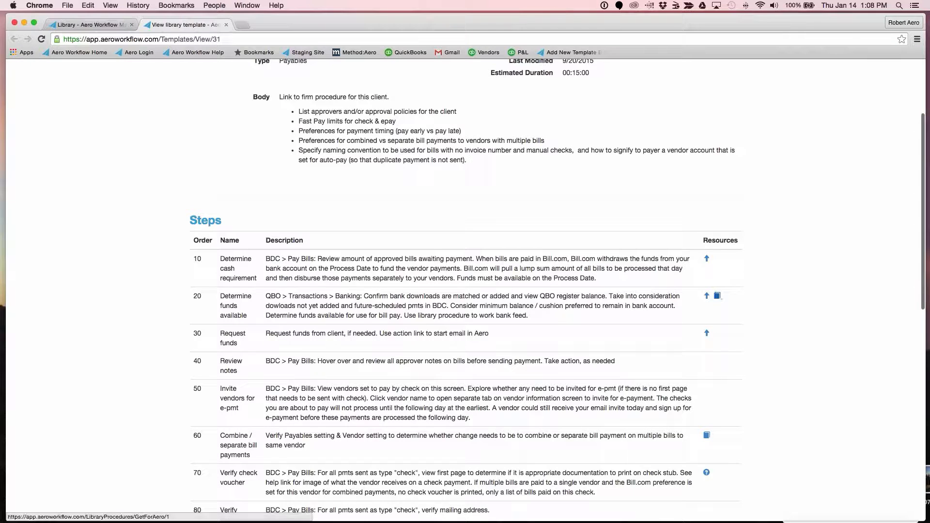
{"action": "left_click", "coordinate": [717, 295]}
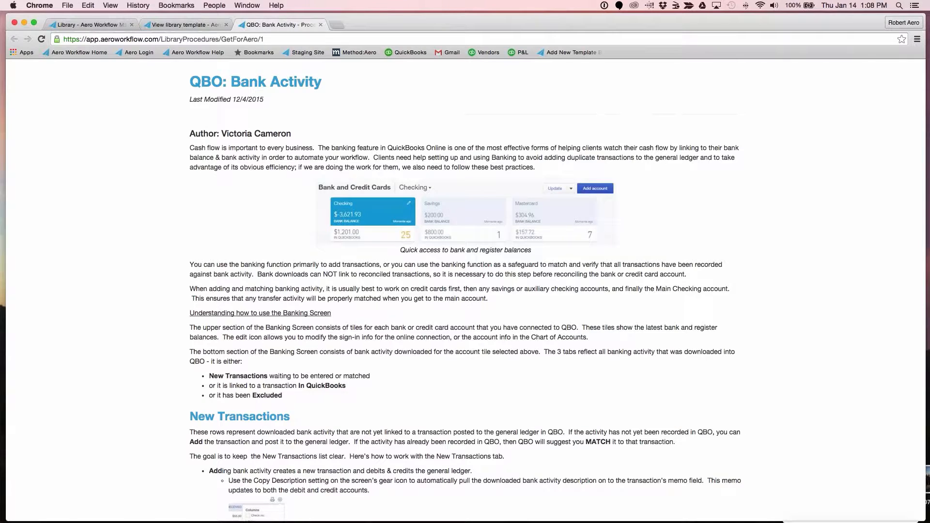
{"action": "left_click", "coordinate": [320, 24]}
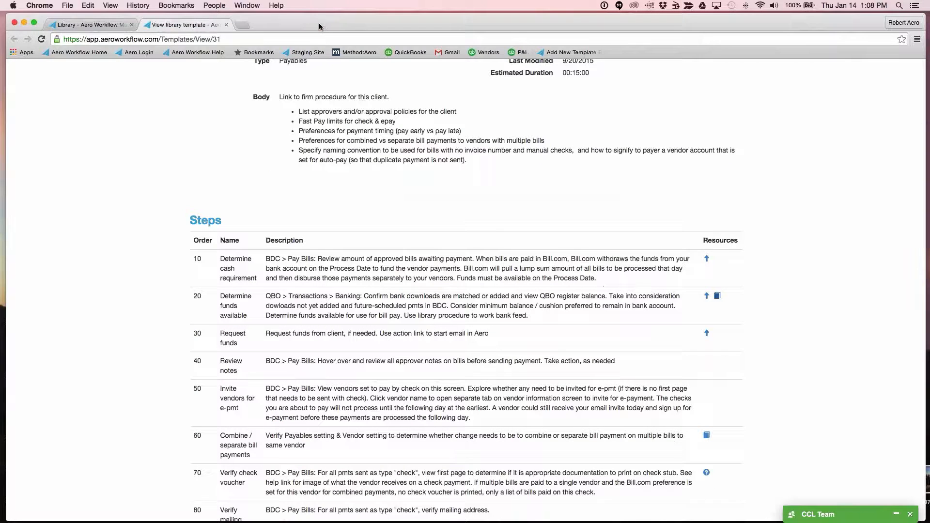
{"action": "left_click", "coordinate": [896, 515]}
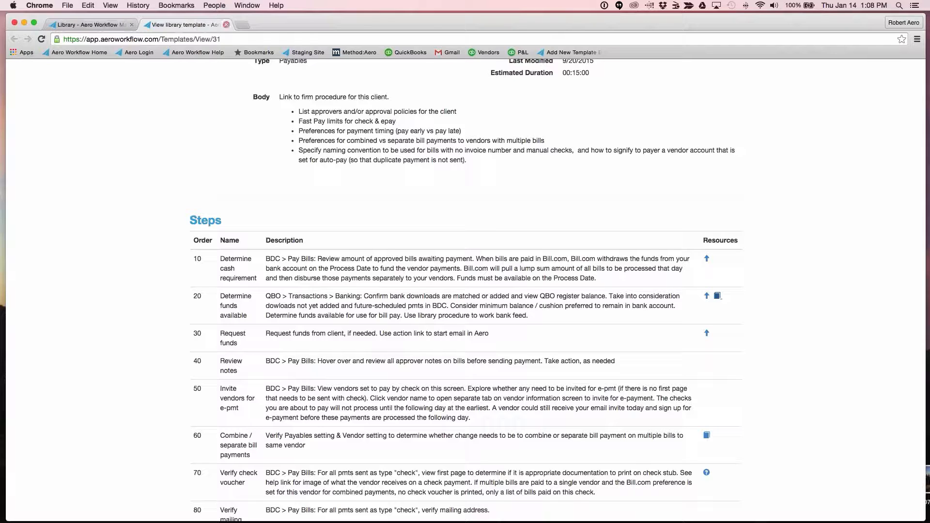
{"action": "left_click", "coordinate": [225, 25]}
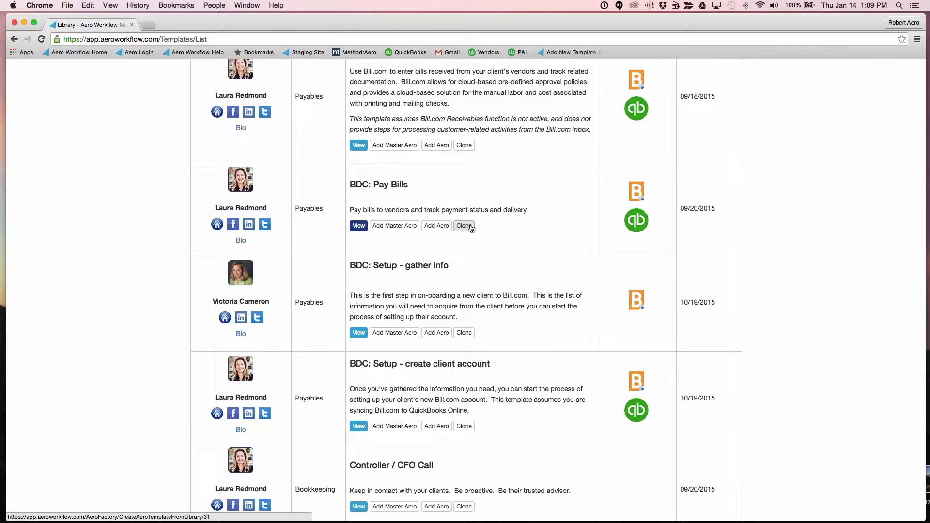
Start a new Master Aero from the Payroll using IOP template and set its company to Cherry's Express
{"action": "scroll", "coordinate": [411, 232], "scroll_direction": "up", "scroll_amount": 5}
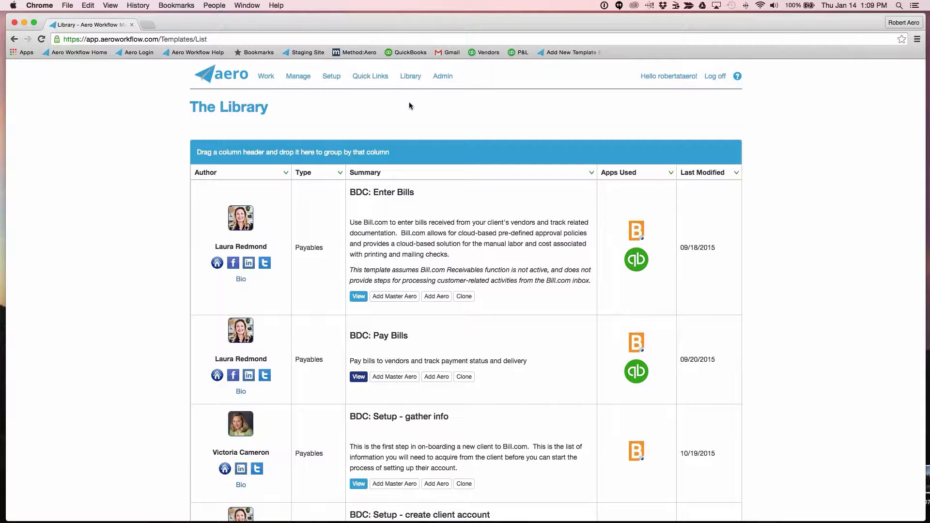
{"action": "left_click", "coordinate": [304, 79]}
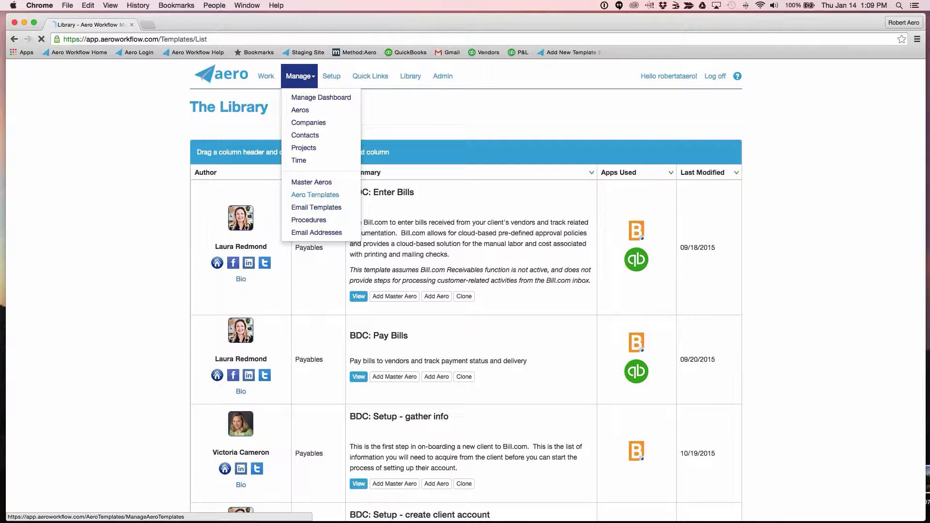
{"action": "left_click", "coordinate": [316, 194]}
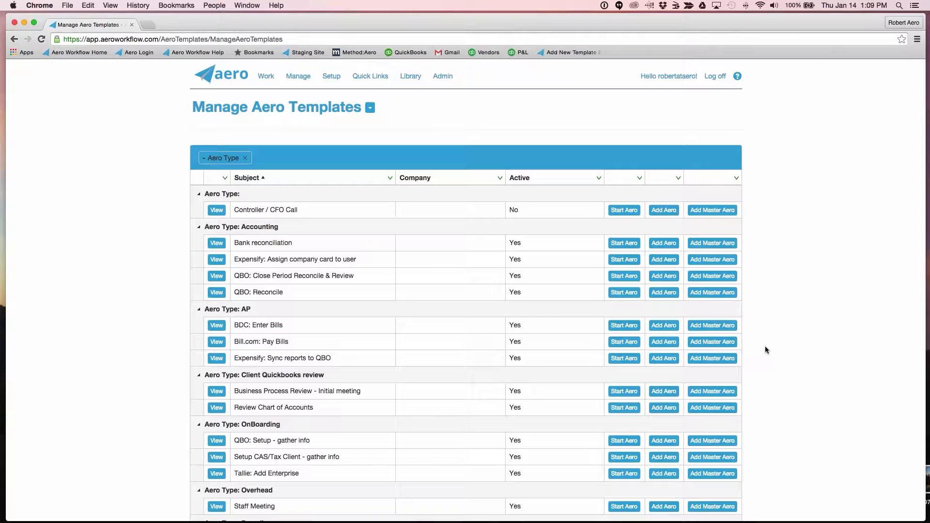
{"action": "left_click", "coordinate": [624, 342]}
{"action": "scroll", "coordinate": [576, 329], "scroll_direction": "down", "scroll_amount": 5}
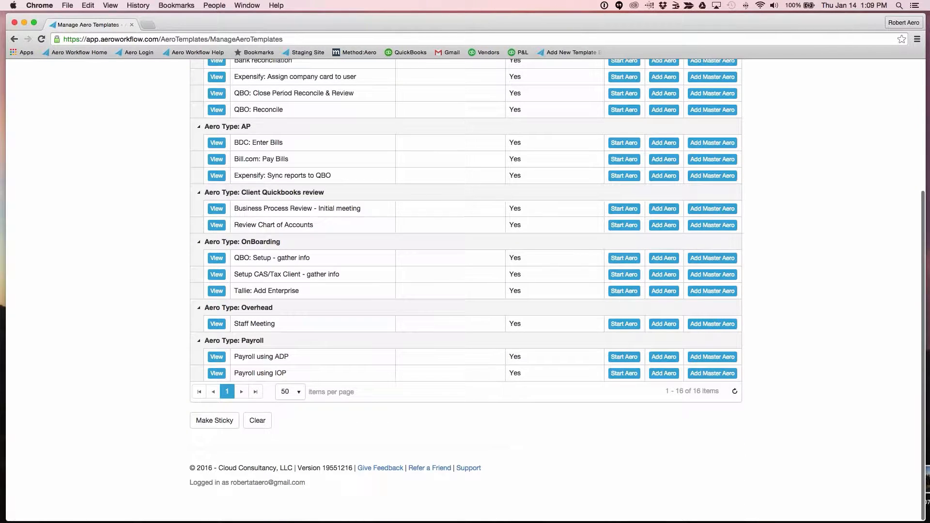
{"action": "left_click", "coordinate": [712, 374]}
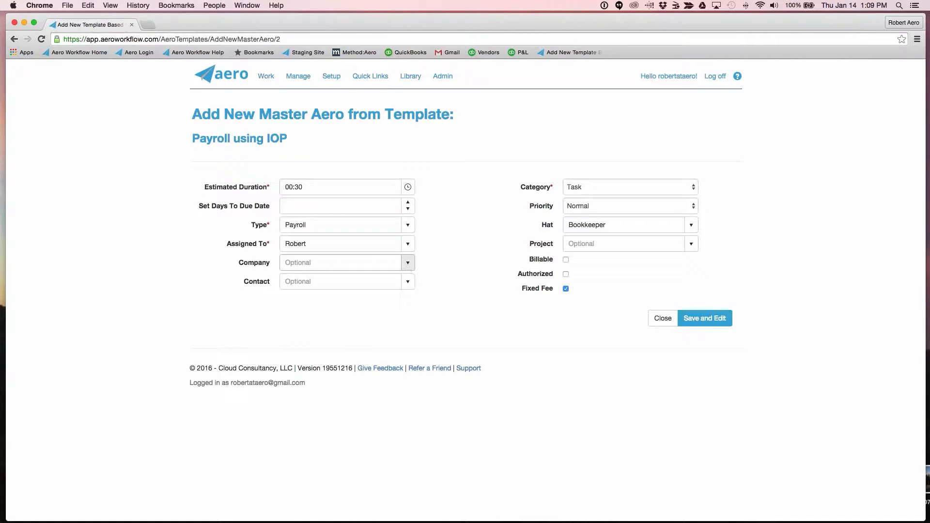
{"action": "left_click", "coordinate": [407, 263]}
{"action": "left_click", "coordinate": [310, 290]}
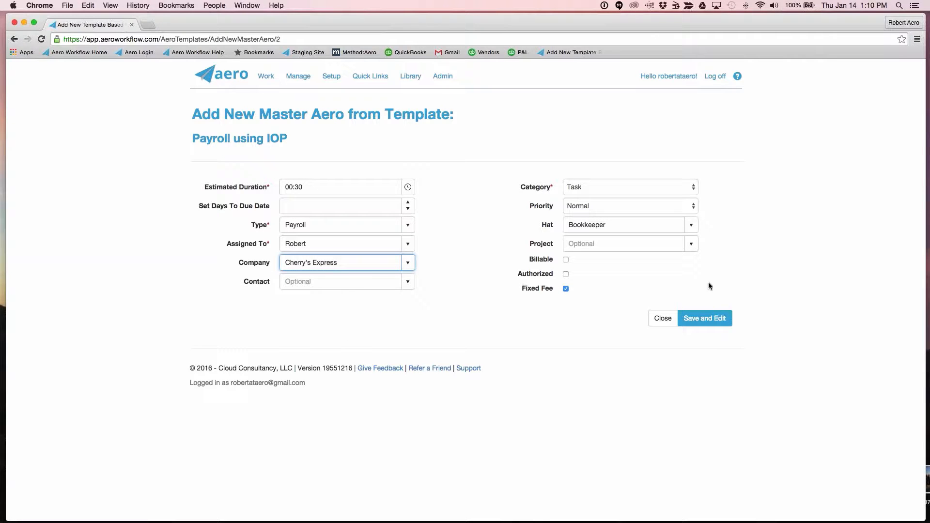
Mark the new Master Aero as billable, clear its fixed fee setting, save it for editing, and review its workflow steps
{"action": "left_click", "coordinate": [566, 259]}
{"action": "left_click", "coordinate": [566, 289]}
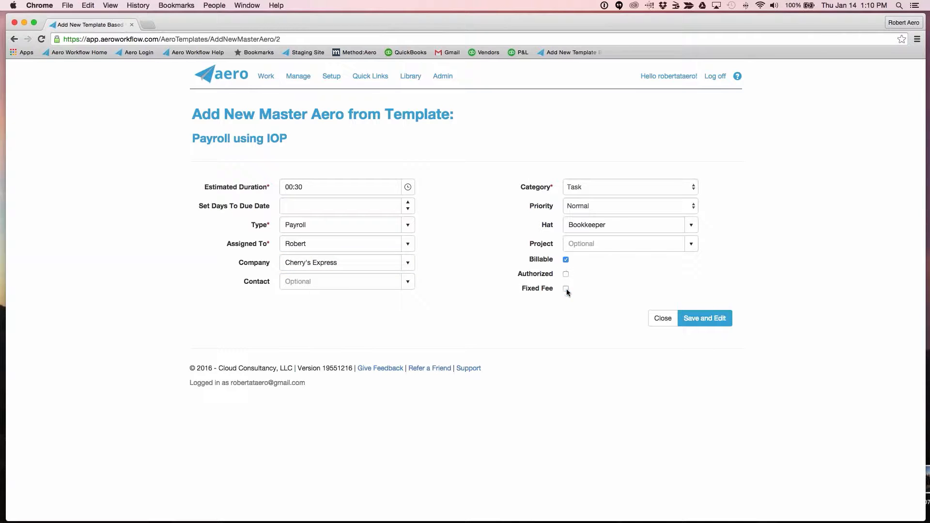
{"action": "left_click", "coordinate": [709, 318]}
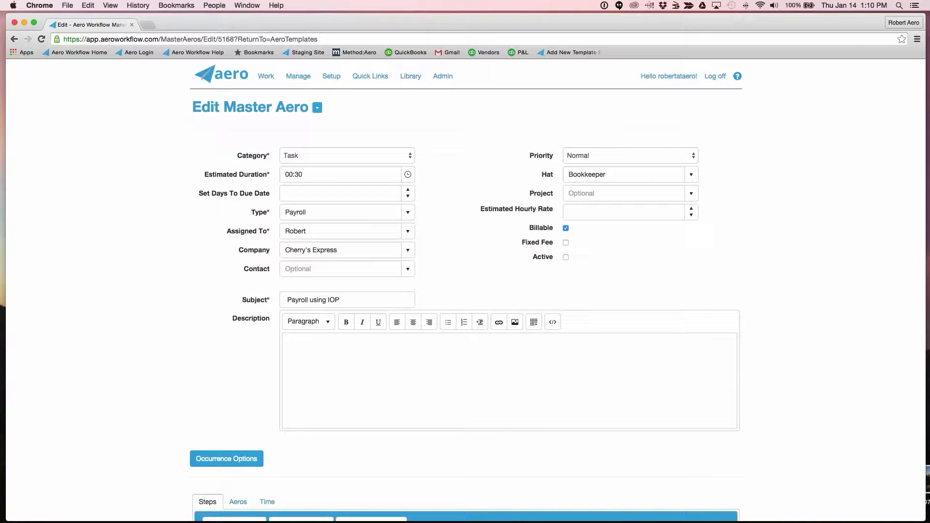
{"action": "scroll", "coordinate": [465, 291], "scroll_direction": "down", "scroll_amount": 10}
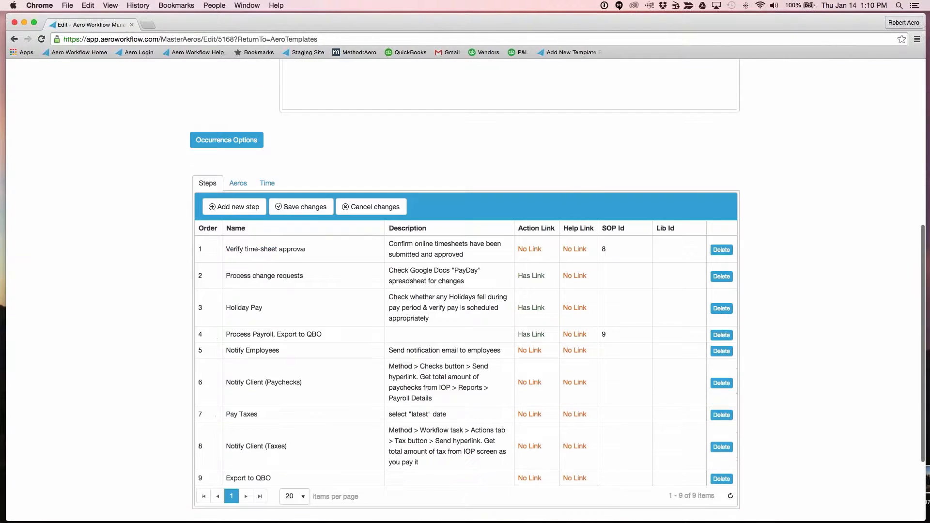
{"action": "scroll", "coordinate": [465, 290], "scroll_direction": "down", "scroll_amount": 2}
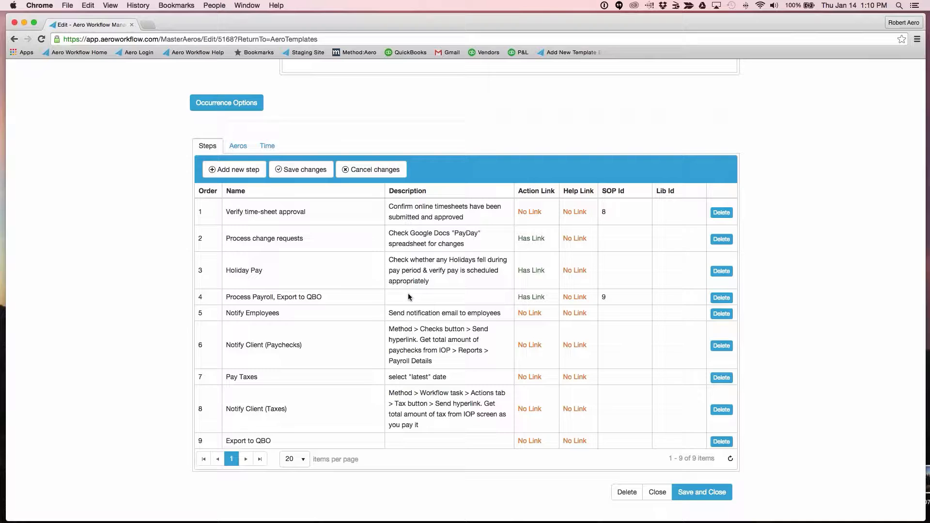
Set a weekly renewal pattern repeating every 2 weeks, starting 1/14/2016 and ending on 12/31/2016
{"action": "scroll", "coordinate": [408, 297], "scroll_direction": "up", "scroll_amount": 5}
{"action": "left_click", "coordinate": [247, 251]}
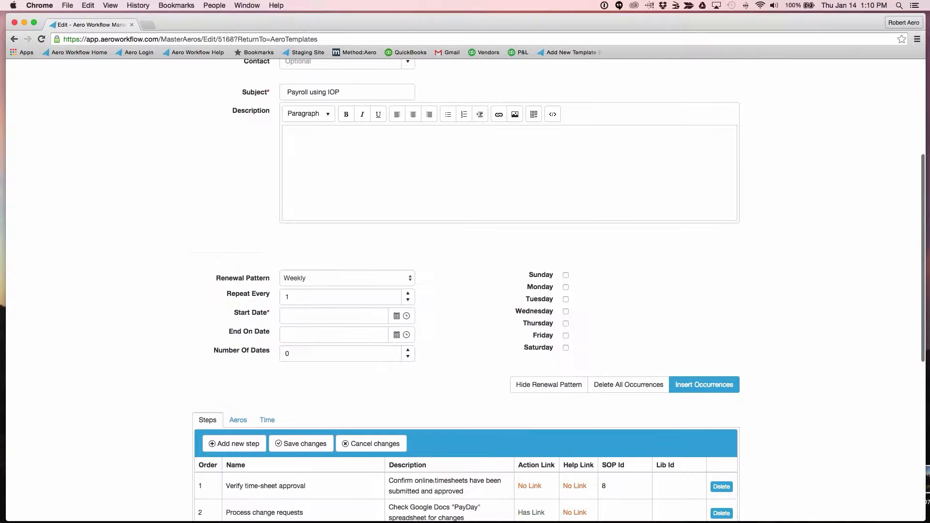
{"action": "left_click", "coordinate": [409, 293]}
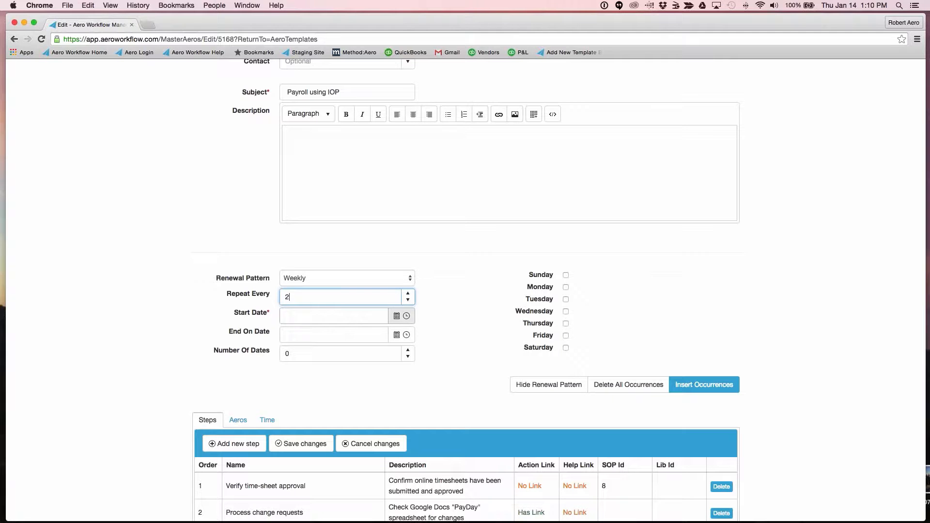
{"action": "left_click", "coordinate": [396, 316]}
{"action": "left_click", "coordinate": [357, 388]}
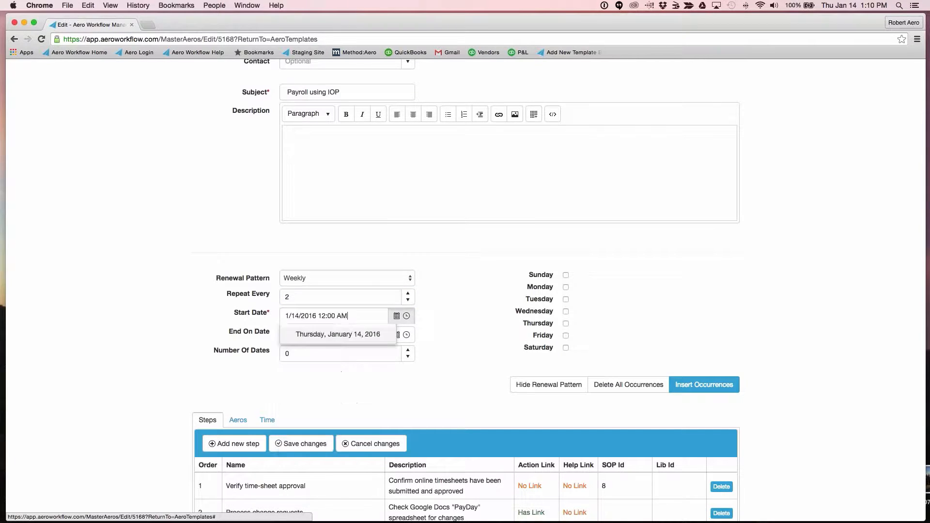
{"action": "left_click", "coordinate": [310, 335]}
{"action": "type", "text": "12/3"}
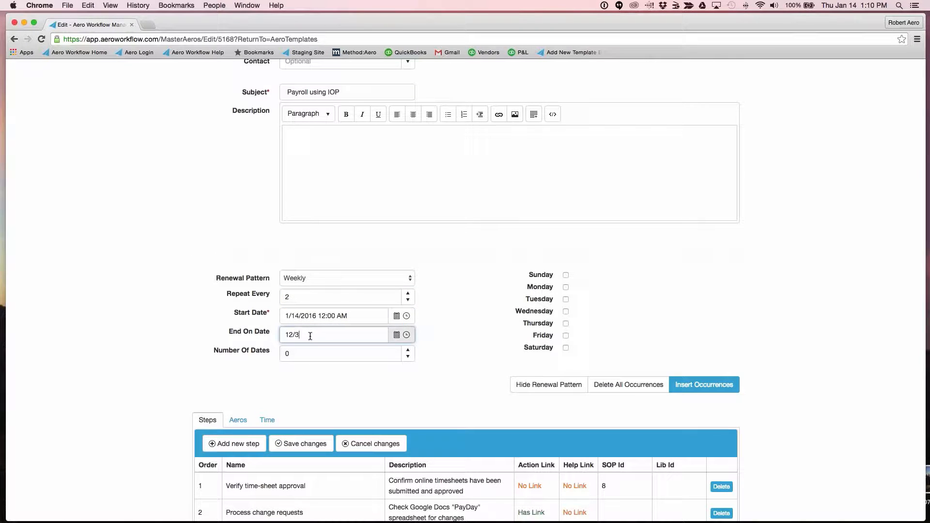
{"action": "type", "text": "1/2016"}
Choose Thursday as the renewal day, insert the occurrences, then save and close the Master Aero
{"action": "left_click", "coordinate": [566, 324]}
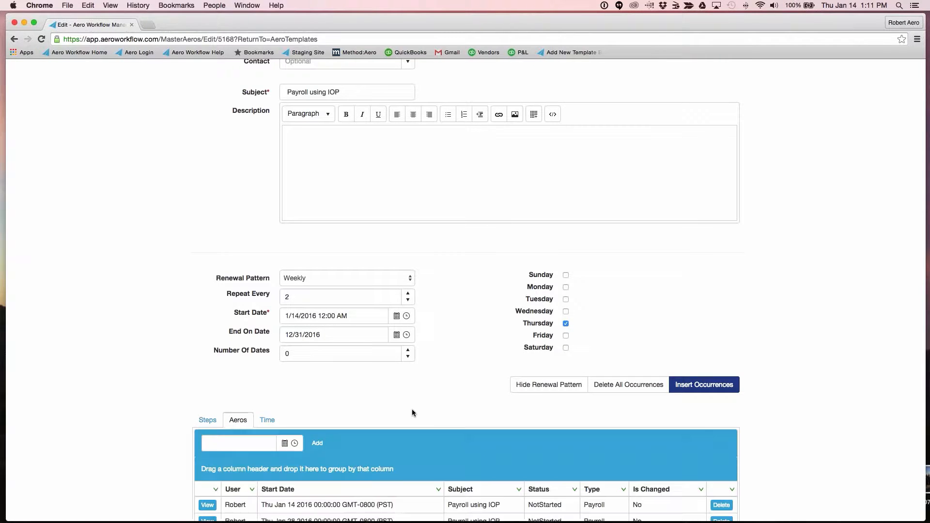
{"action": "scroll", "coordinate": [410, 413], "scroll_direction": "down", "scroll_amount": 5}
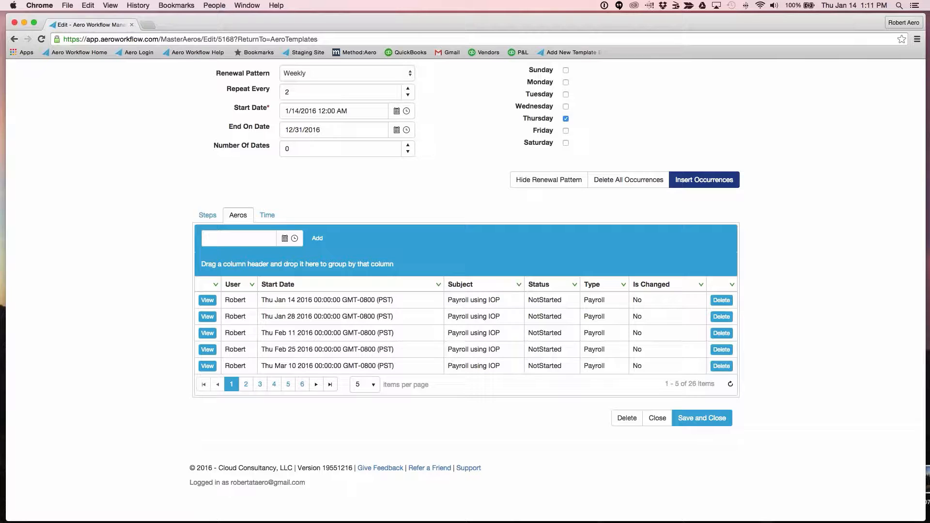
{"action": "left_click", "coordinate": [703, 418]}
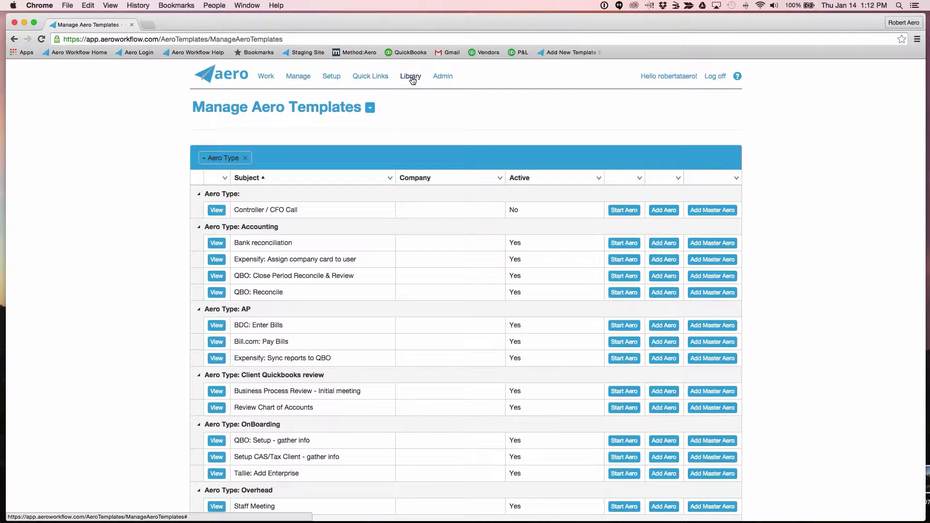
Browse the library procedures to page 3, view the QBO: Reconcile Bank Account procedure, and close it
{"action": "mouse_move", "coordinate": [410, 77]}
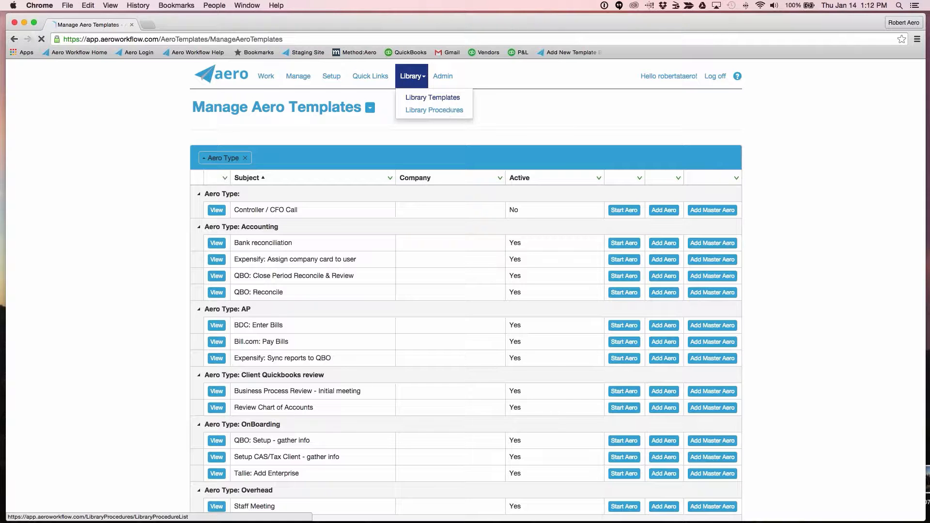
{"action": "left_click", "coordinate": [443, 111]}
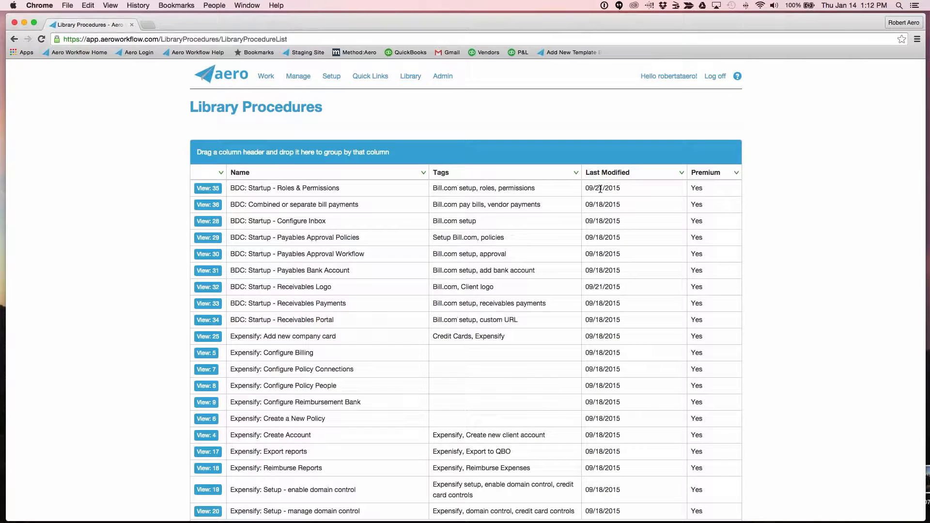
{"action": "scroll", "coordinate": [257, 455], "scroll_direction": "down", "scroll_amount": 5}
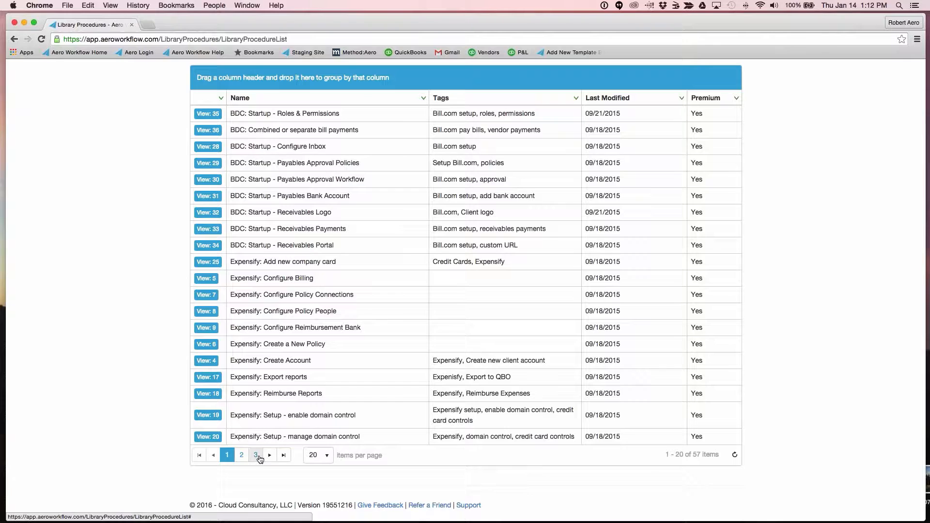
{"action": "left_click", "coordinate": [256, 452]}
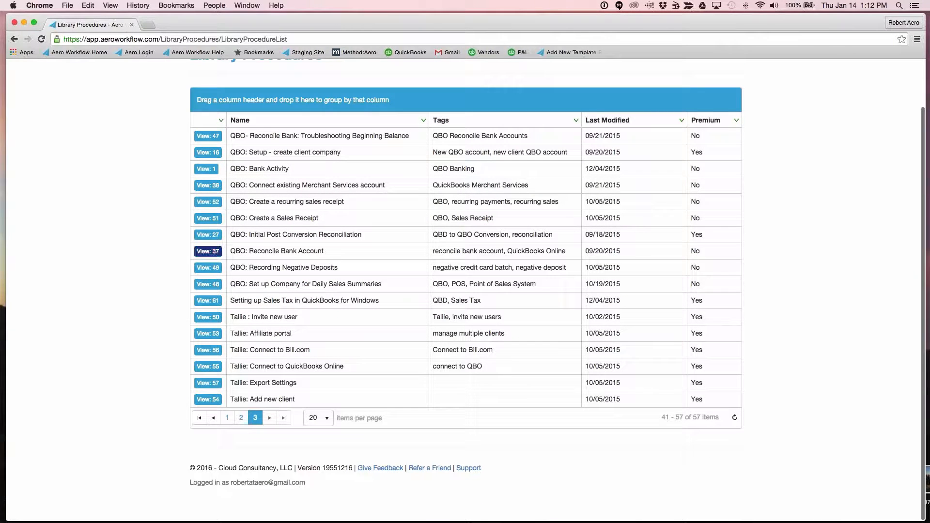
{"action": "left_click", "coordinate": [209, 251]}
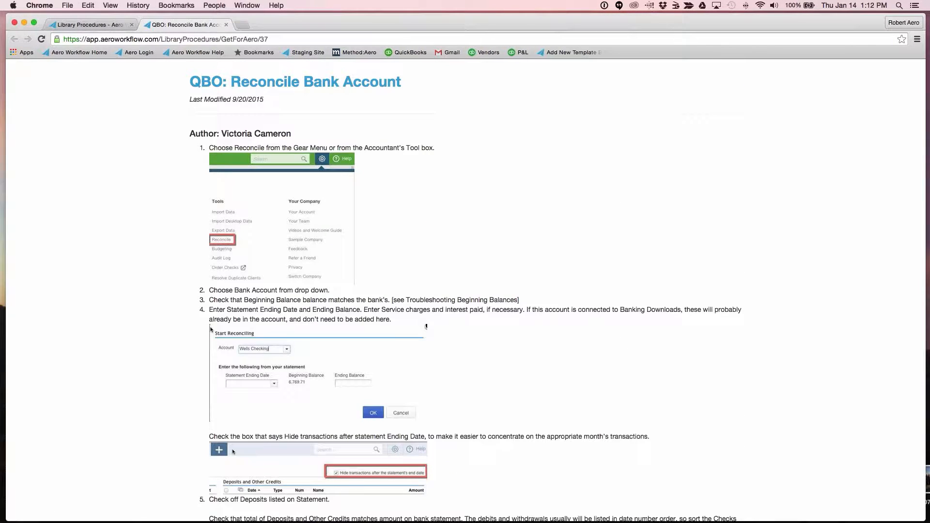
{"action": "left_click", "coordinate": [226, 24]}
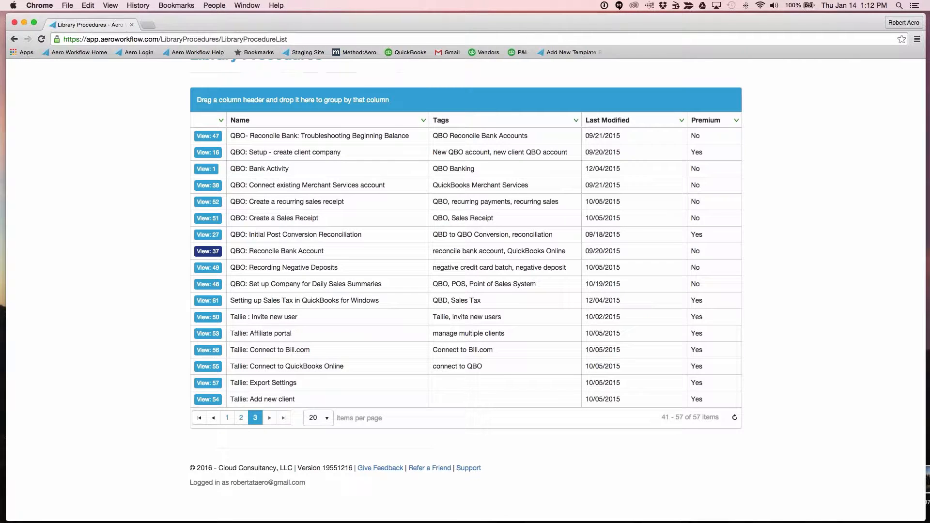
Bring up the My Aeros work list and look over the scheduled Aeros, including their companies, types, subjects and statuses
{"action": "scroll", "coordinate": [466, 290], "scroll_direction": "up", "scroll_amount": 2}
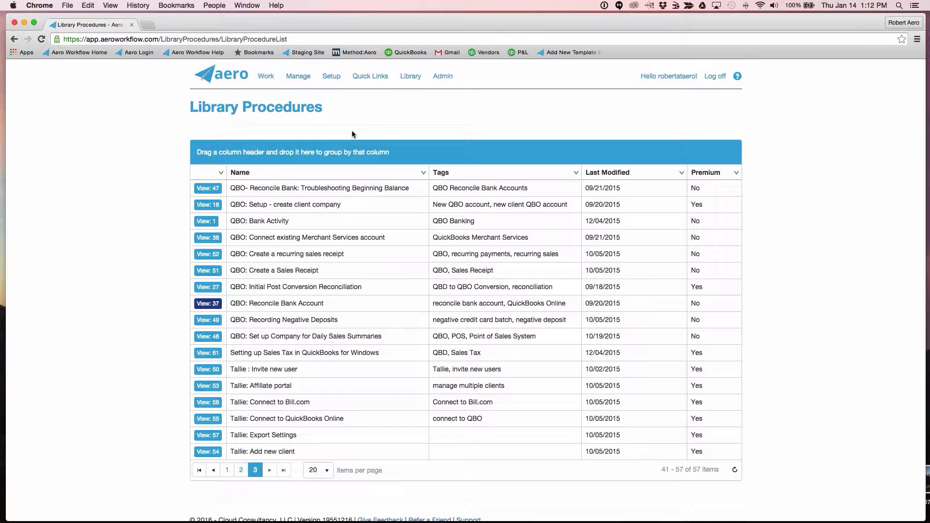
{"action": "left_click", "coordinate": [267, 76]}
{"action": "left_click", "coordinate": [277, 111]}
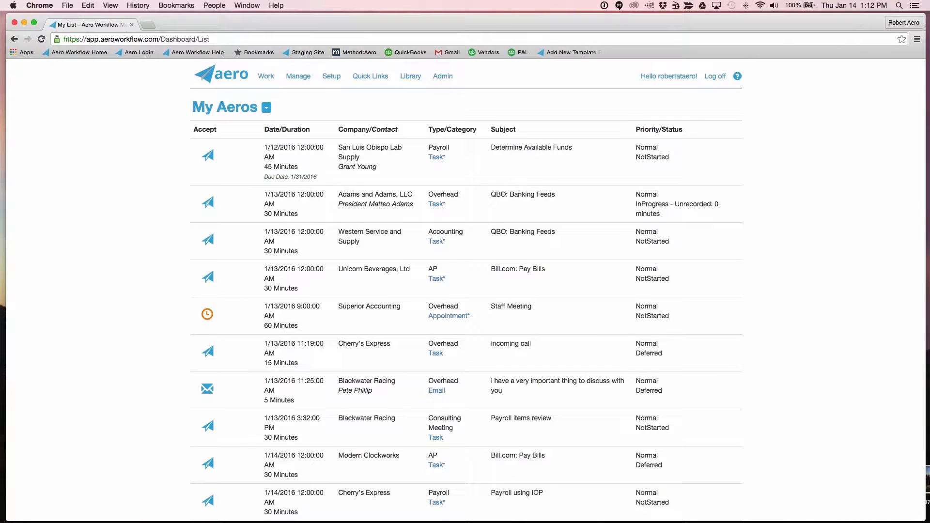
{"action": "scroll", "coordinate": [465, 291], "scroll_direction": "down", "scroll_amount": 8}
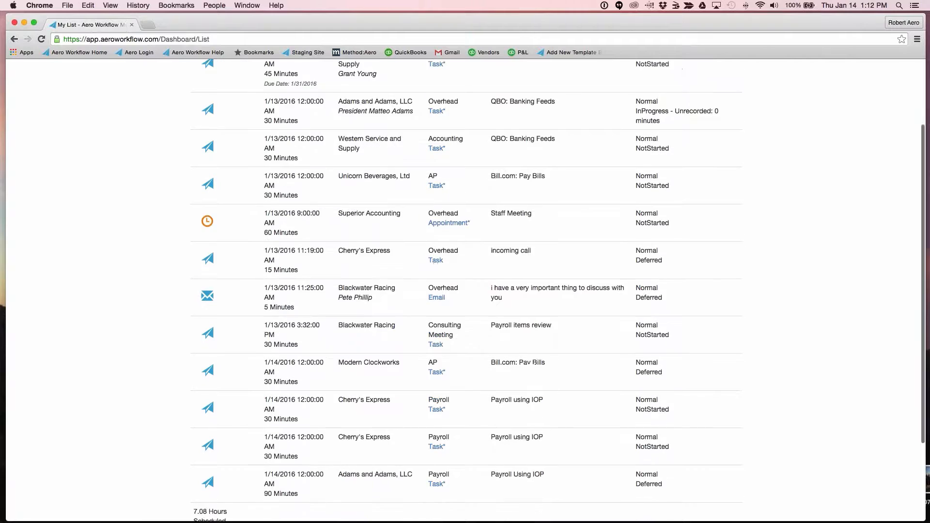
{"action": "scroll", "coordinate": [465, 291], "scroll_direction": "up", "scroll_amount": 8}
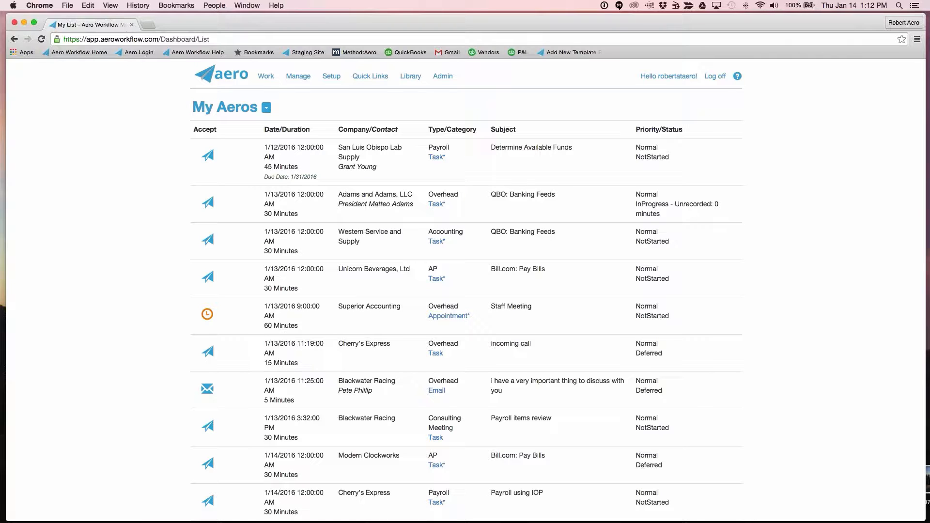
{"action": "scroll", "coordinate": [262, 275], "scroll_direction": "down", "scroll_amount": 3}
{"action": "scroll", "coordinate": [262, 275], "scroll_direction": "down", "scroll_amount": 3}
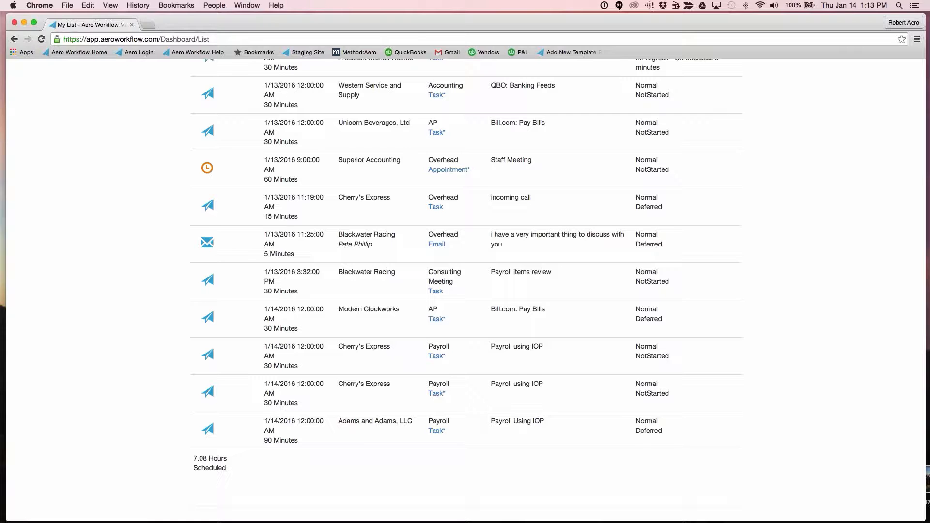
{"action": "scroll", "coordinate": [386, 395], "scroll_direction": "up", "scroll_amount": 3}
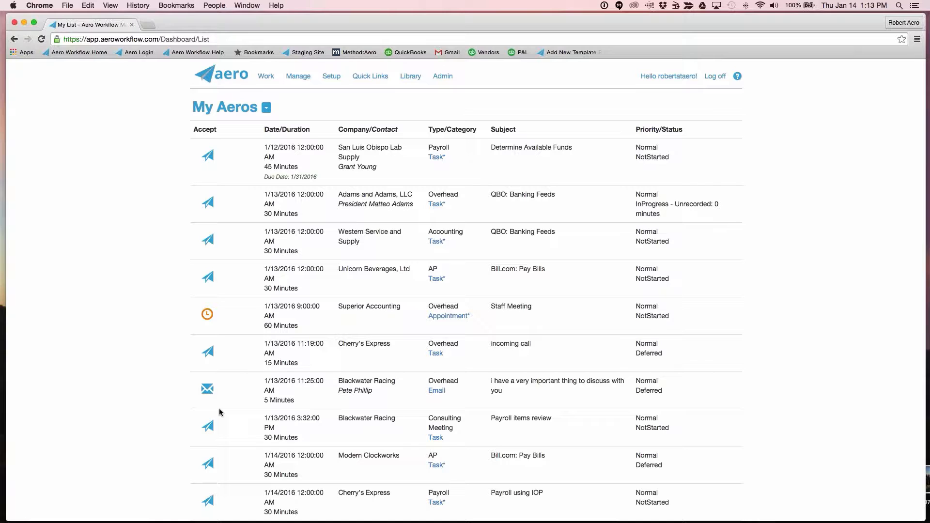
{"action": "scroll", "coordinate": [219, 412], "scroll_direction": "down", "scroll_amount": 5}
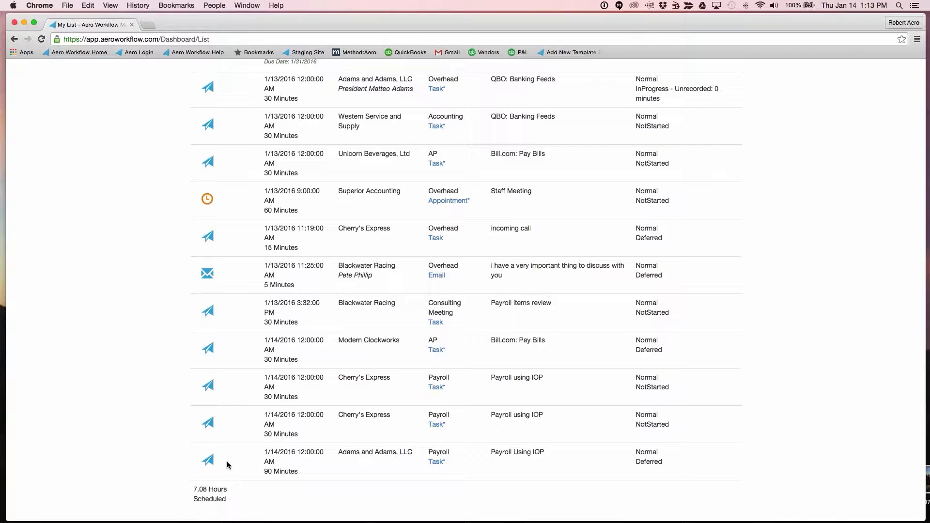
{"action": "scroll", "coordinate": [279, 414], "scroll_direction": "up", "scroll_amount": 3}
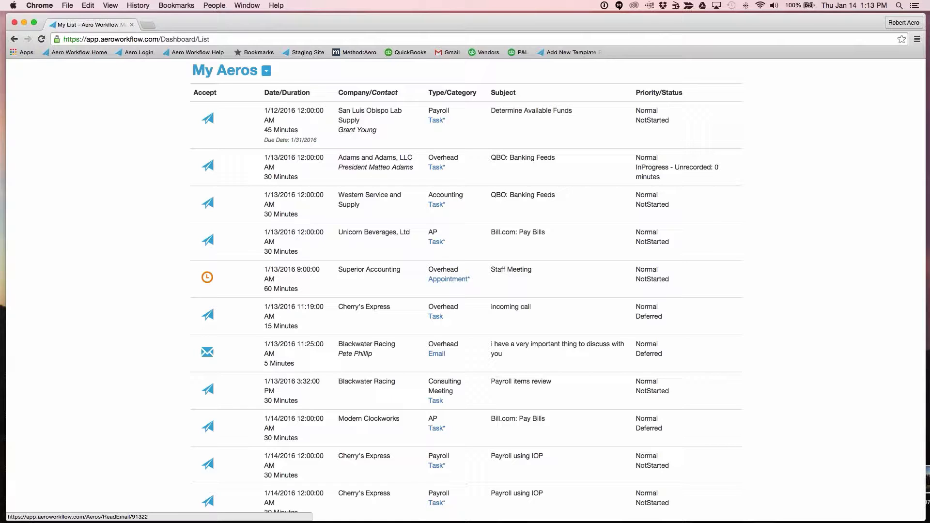
{"action": "scroll", "coordinate": [509, 267], "scroll_direction": "down", "scroll_amount": 4}
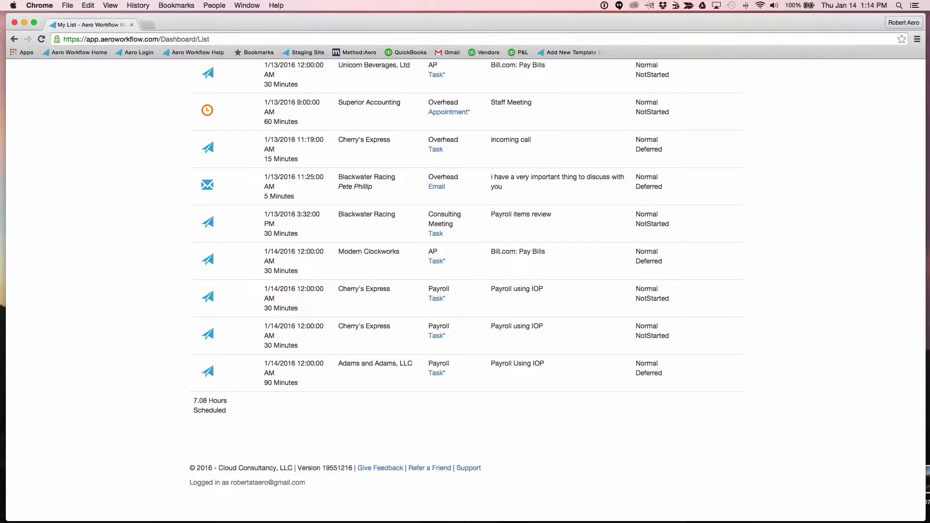
Start the second Payroll using IOP task for Cherry's Express and check off Verify time-sheet approval and Process change requests
{"action": "left_click", "coordinate": [208, 334]}
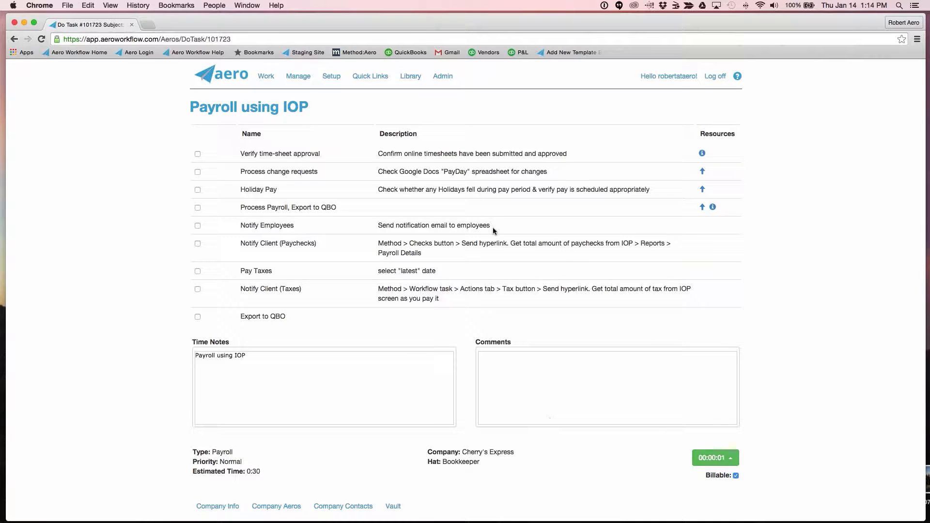
{"action": "left_click", "coordinate": [197, 154]}
{"action": "left_click", "coordinate": [197, 173]}
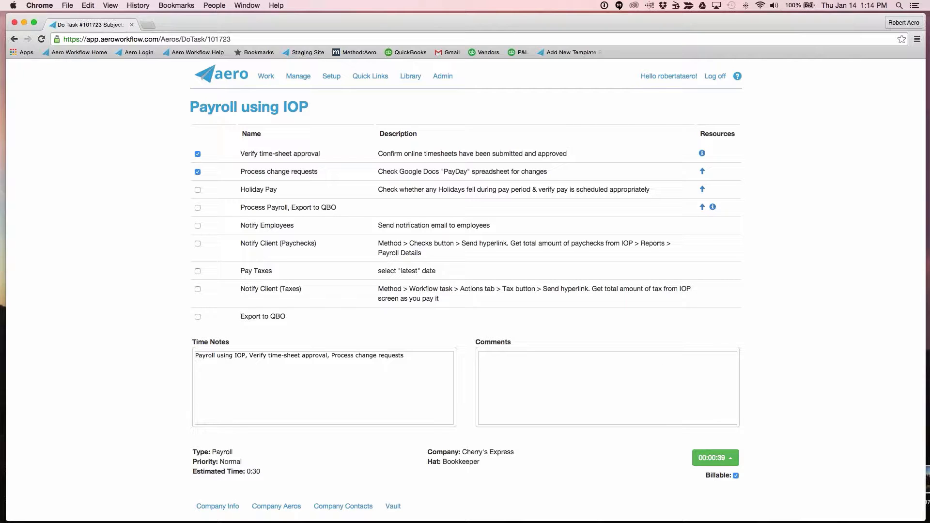
{"action": "scroll", "coordinate": [817, 441], "scroll_direction": "down", "scroll_amount": 3}
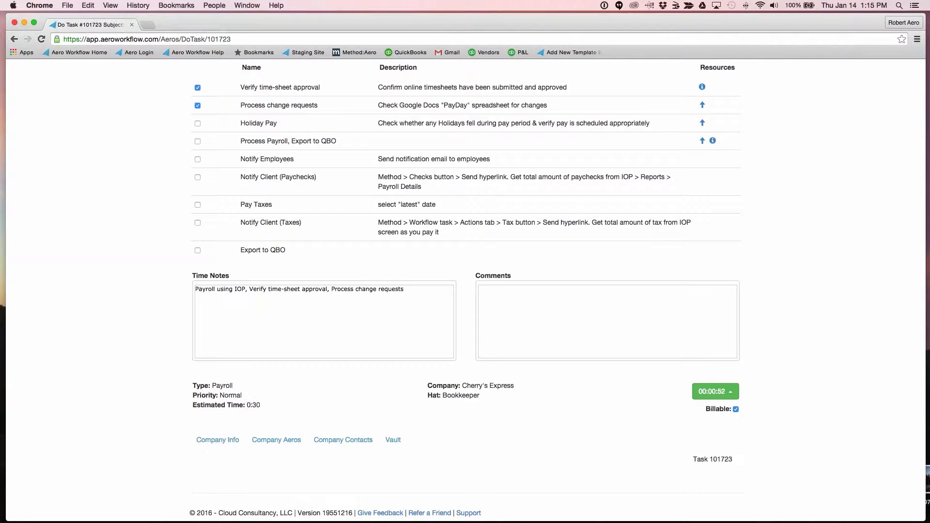
{"action": "scroll", "coordinate": [465, 291], "scroll_direction": "up", "scroll_amount": 3}
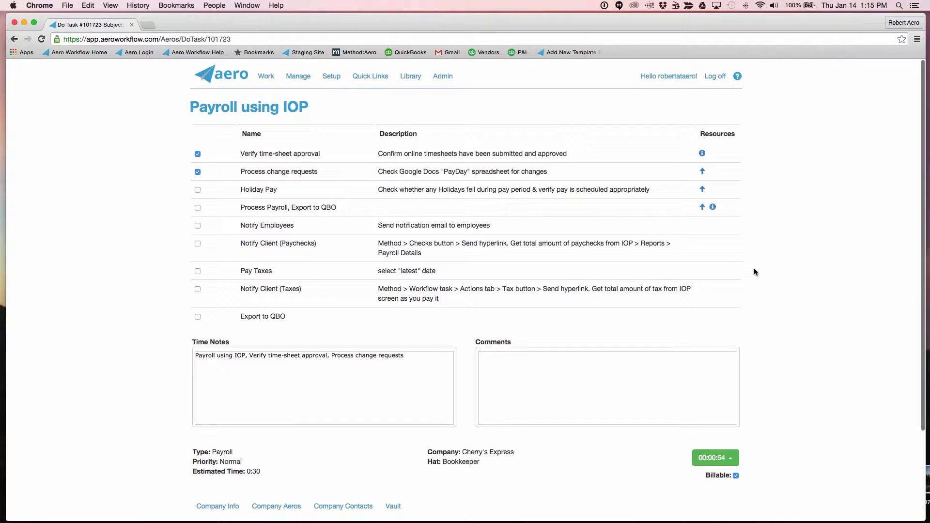
View the procedure linked to the Verify time-sheet approval step, read through its timesheet instructions, and close it
{"action": "left_click", "coordinate": [702, 154]}
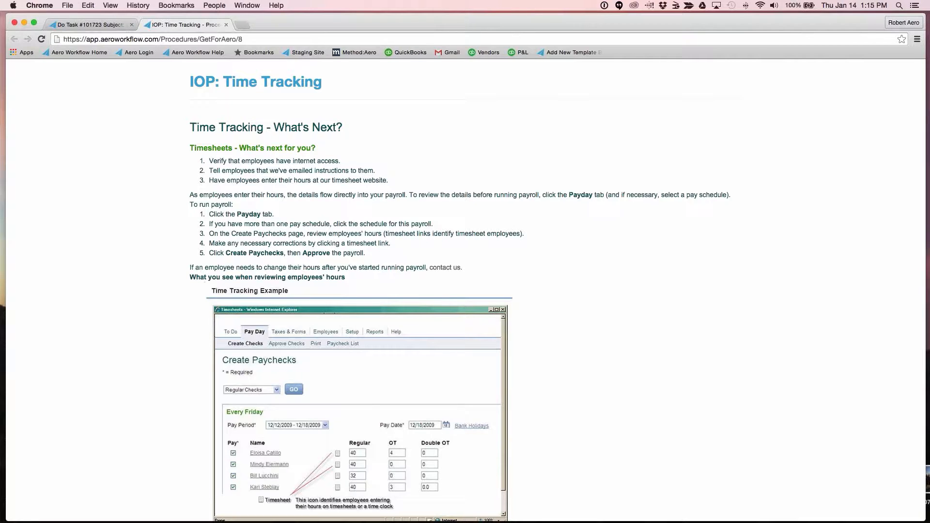
{"action": "scroll", "coordinate": [319, 237], "scroll_direction": "down", "scroll_amount": 3}
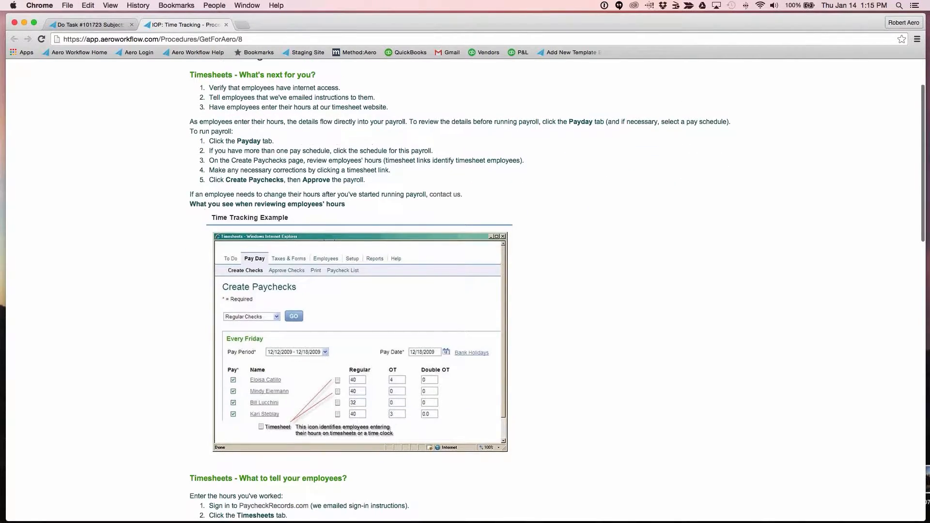
{"action": "scroll", "coordinate": [339, 291], "scroll_direction": "down", "scroll_amount": 10}
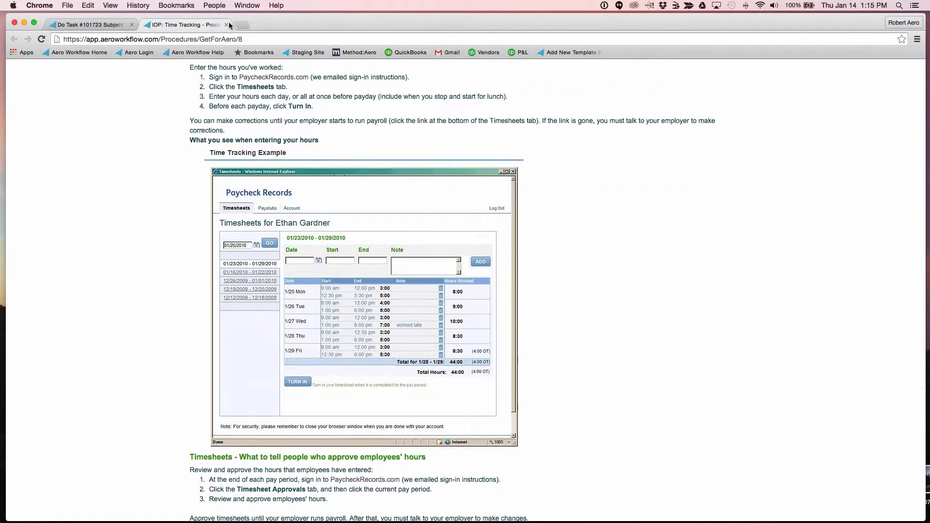
{"action": "left_click", "coordinate": [226, 25]}
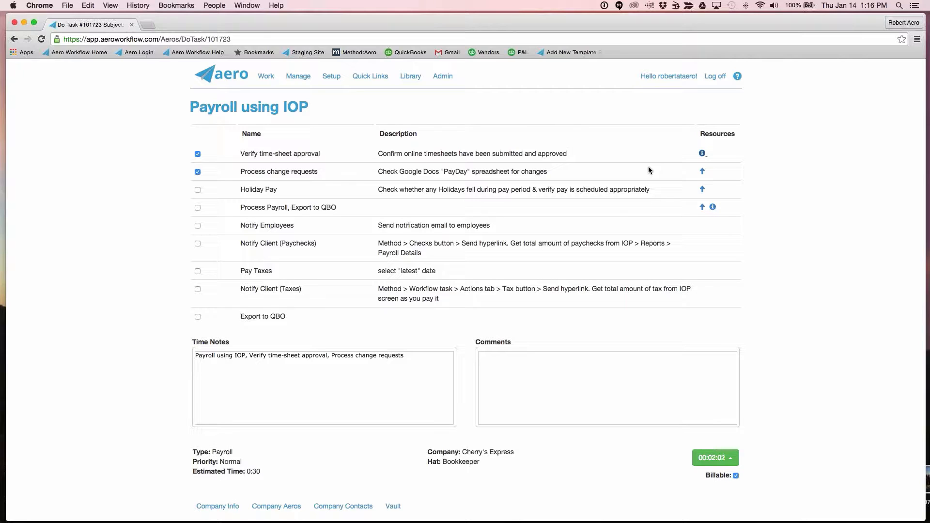
View the holiday calendar linked to Holiday Pay and the payroll sign-in page linked to Process Payroll, closing each
{"action": "left_click", "coordinate": [702, 190]}
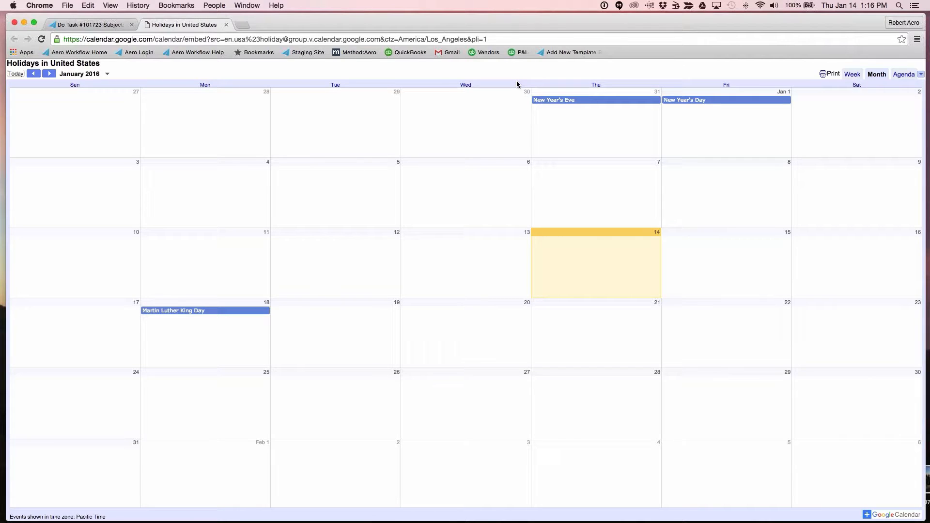
{"action": "left_click", "coordinate": [227, 25]}
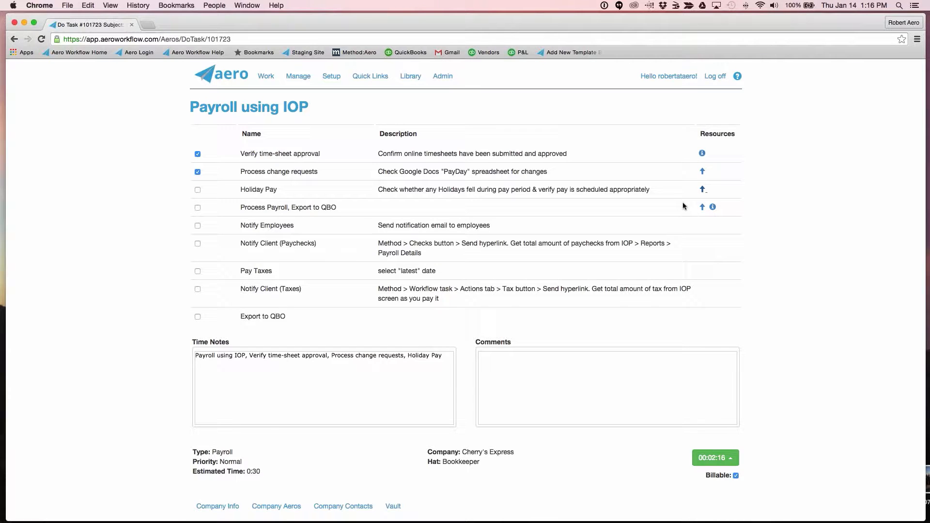
{"action": "left_click", "coordinate": [702, 207]}
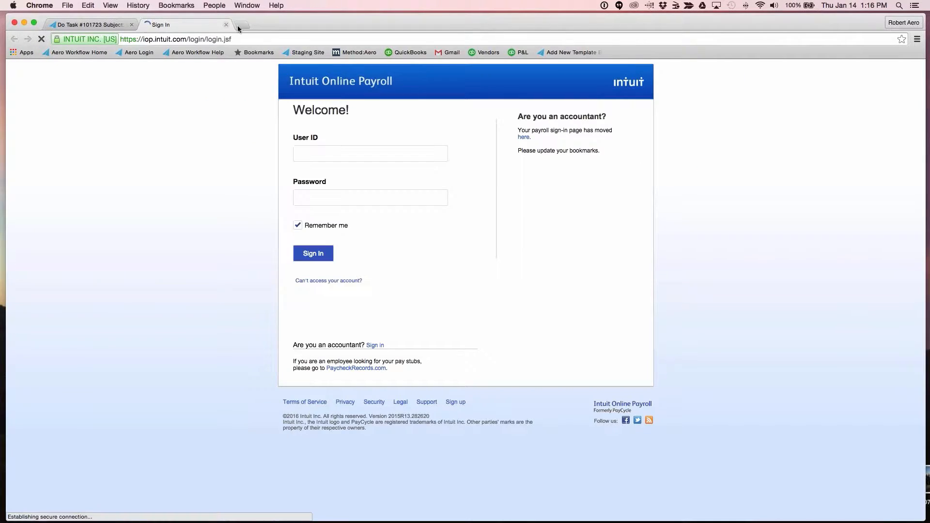
{"action": "left_click", "coordinate": [226, 25]}
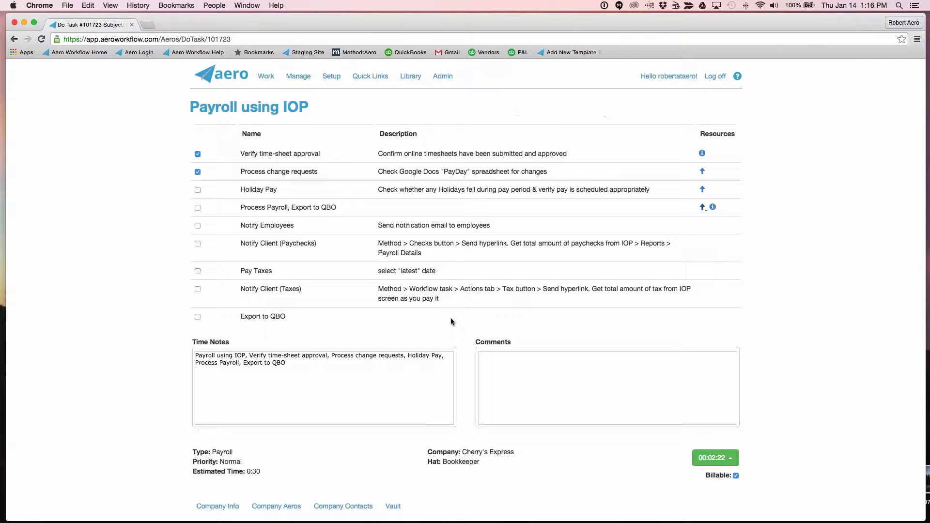
Look over the Payroll using IOP task page, including its remaining checklist steps, time notes, comments, timer and company links
{"action": "scroll", "coordinate": [465, 286], "scroll_direction": "down", "scroll_amount": 2}
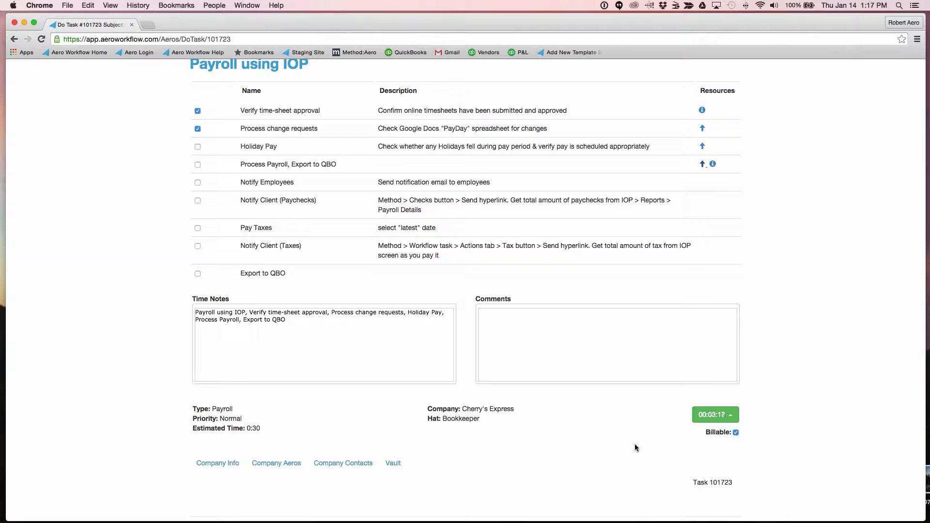
{"action": "scroll", "coordinate": [635, 444], "scroll_direction": "down", "scroll_amount": 3}
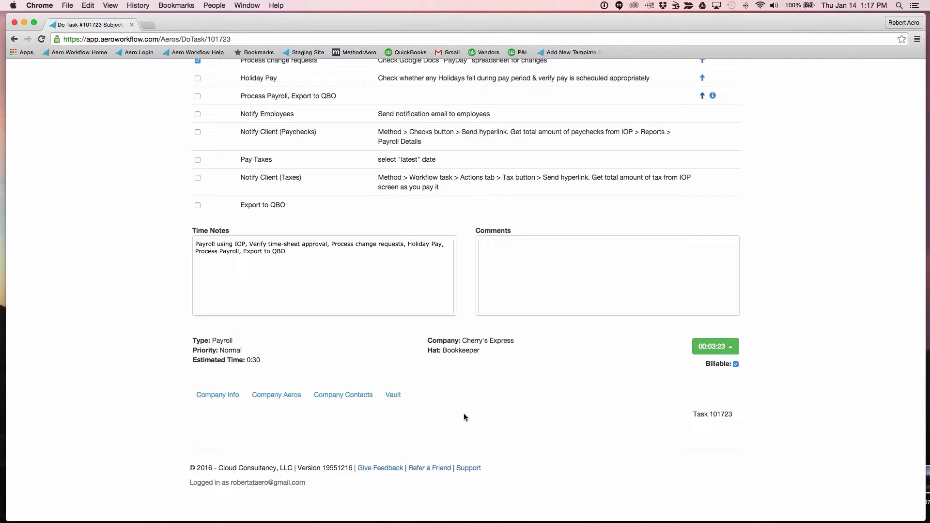
{"action": "scroll", "coordinate": [462, 413], "scroll_direction": "up", "scroll_amount": 5}
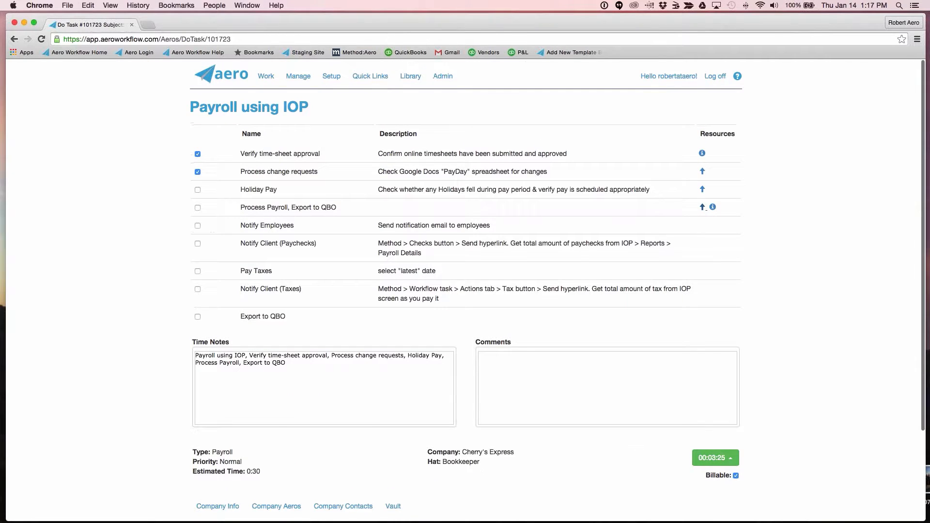
{"action": "scroll", "coordinate": [463, 290], "scroll_direction": "down", "scroll_amount": 3}
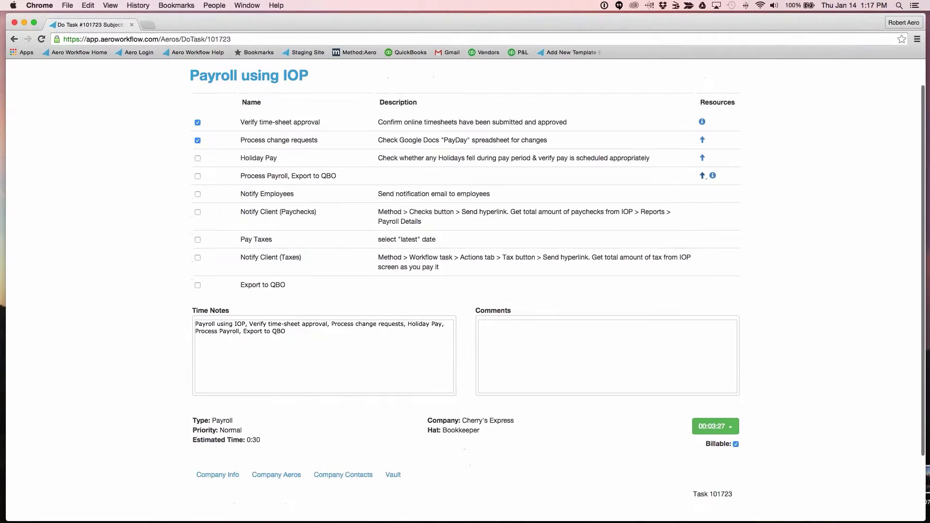
{"action": "scroll", "coordinate": [463, 290], "scroll_direction": "up", "scroll_amount": 3}
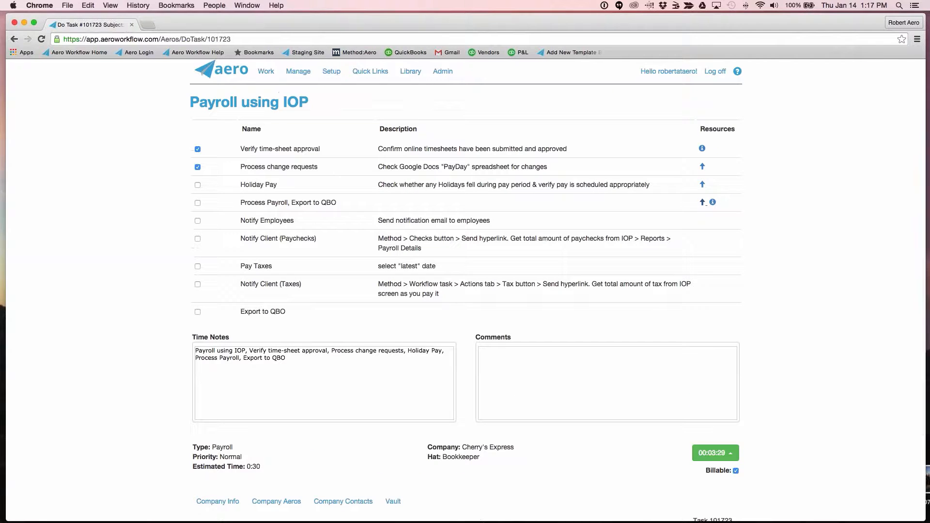
{"action": "scroll", "coordinate": [463, 290], "scroll_direction": "down", "scroll_amount": 4}
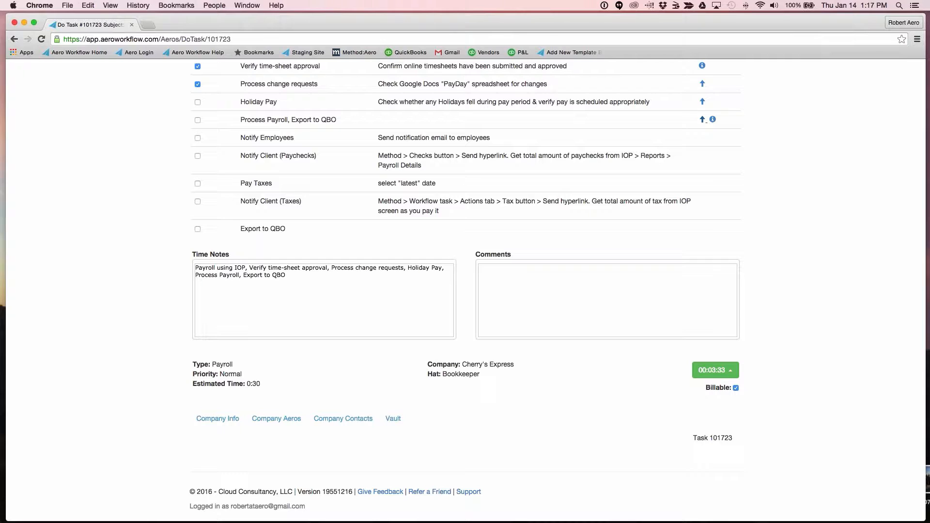
{"action": "scroll", "coordinate": [463, 290], "scroll_direction": "up", "scroll_amount": 4}
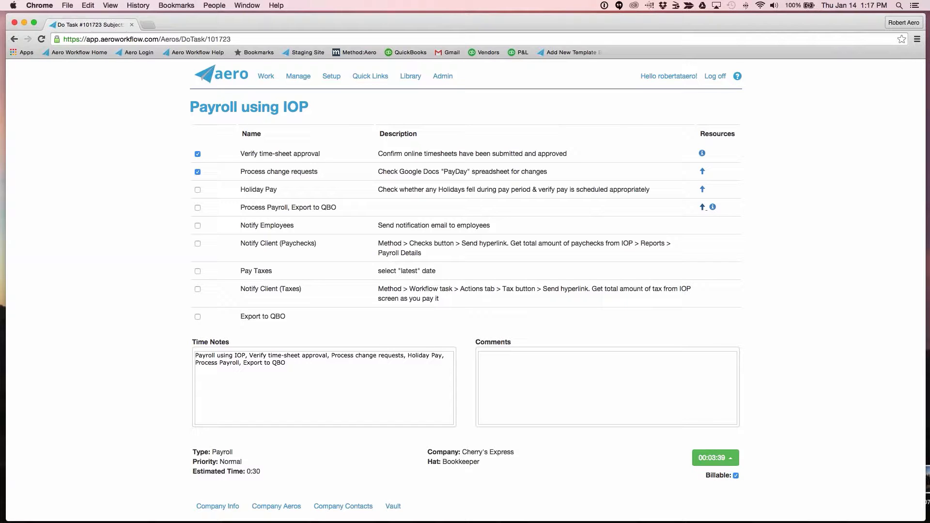
View the company information for Cherry's Express and its list of company Aeros, going to the last page
{"action": "scroll", "coordinate": [465, 290], "scroll_direction": "down", "scroll_amount": 3}
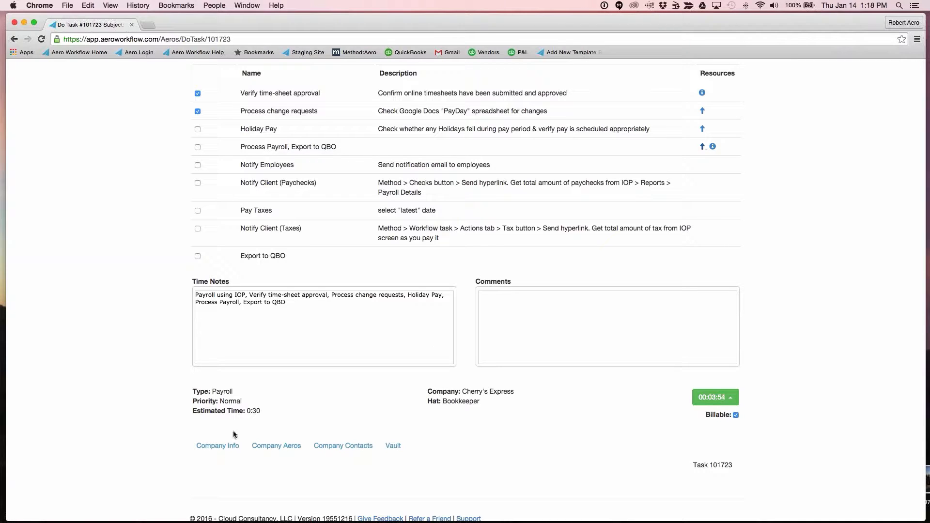
{"action": "left_click", "coordinate": [224, 452]}
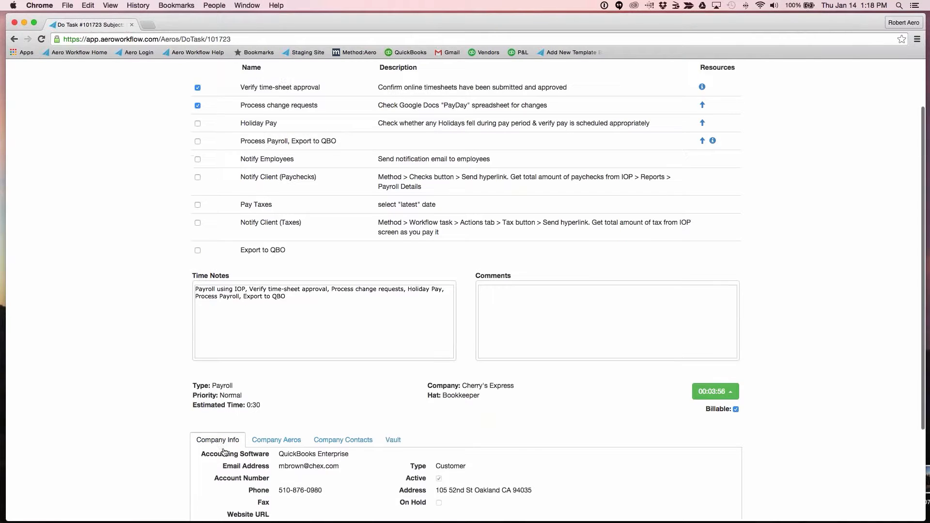
{"action": "scroll", "coordinate": [222, 451], "scroll_direction": "down", "scroll_amount": 5}
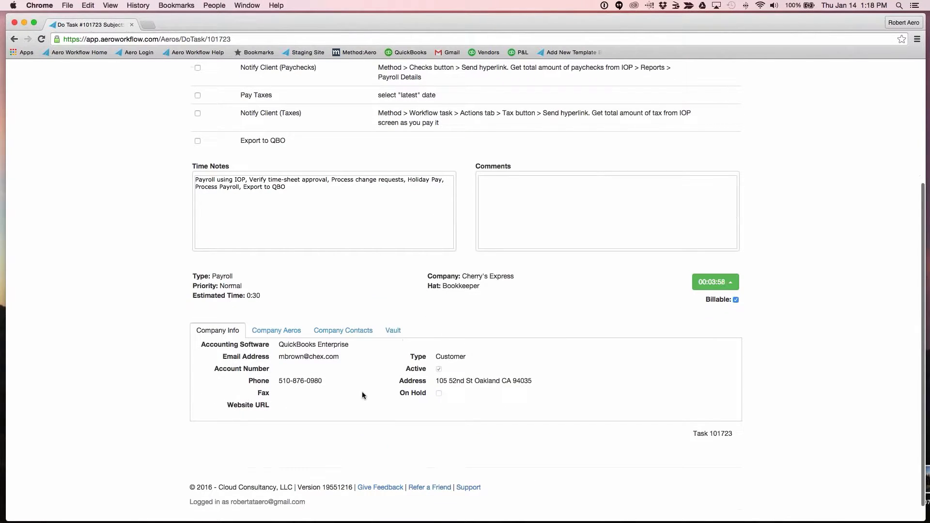
{"action": "left_click", "coordinate": [276, 333]}
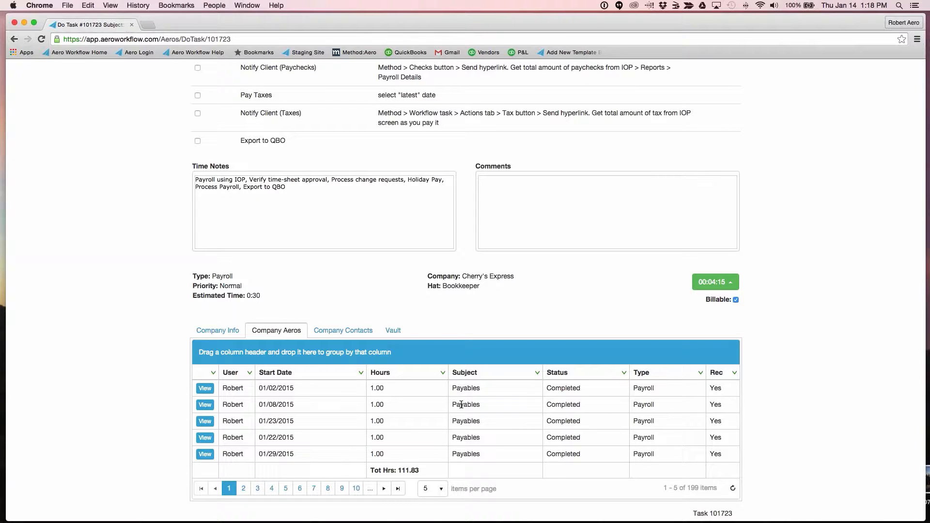
{"action": "left_click", "coordinate": [398, 489]}
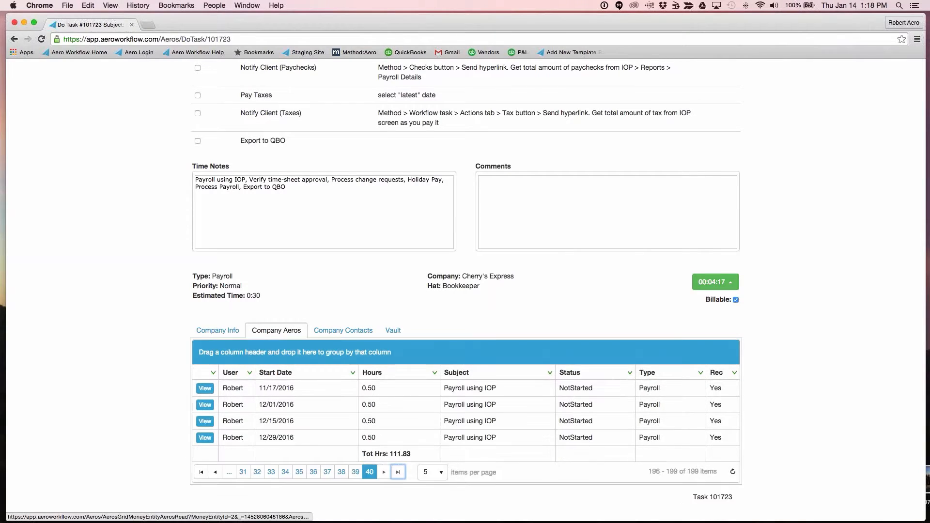
View the company contacts for Cherry's Express and look through its vault records and their security levels
{"action": "left_click", "coordinate": [345, 333]}
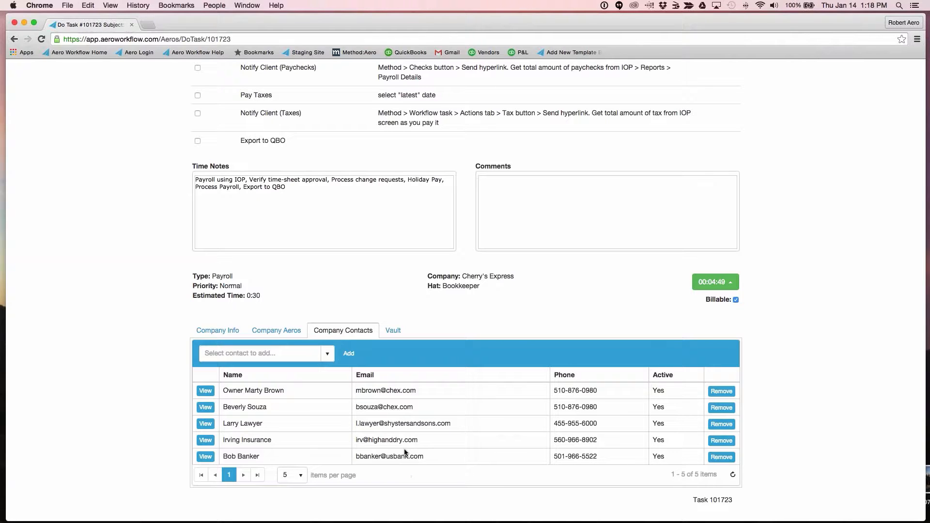
{"action": "left_click", "coordinate": [393, 333]}
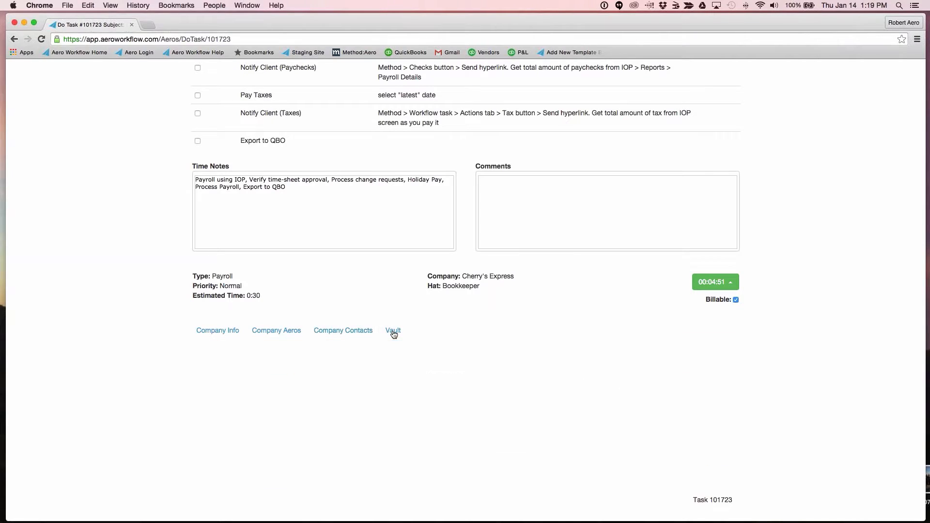
{"action": "scroll", "coordinate": [394, 333], "scroll_direction": "down", "scroll_amount": 5}
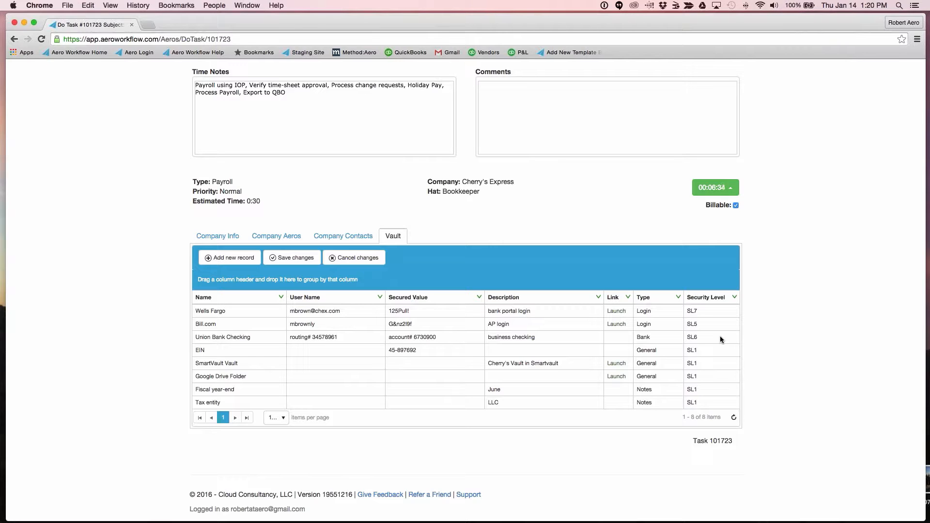
Check off Holiday Pay, and save and defer the task to 1/14/2016 12:00 AM with the reason "need more info"
{"action": "scroll", "coordinate": [720, 336], "scroll_direction": "up", "scroll_amount": 6}
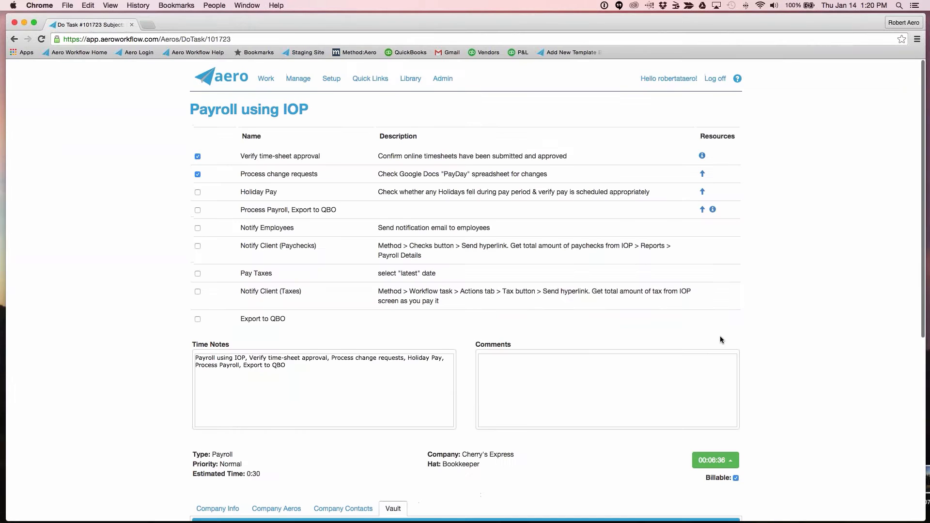
{"action": "left_click", "coordinate": [198, 189]}
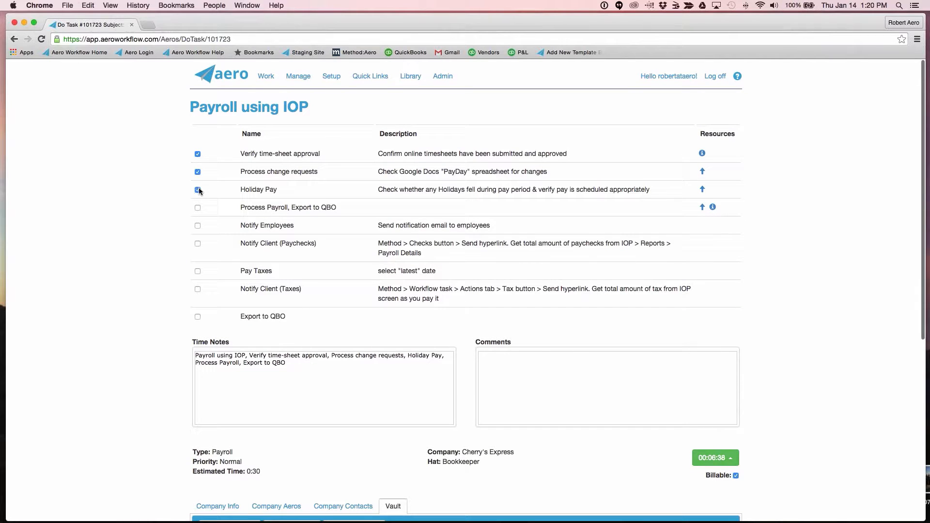
{"action": "left_click", "coordinate": [732, 459]}
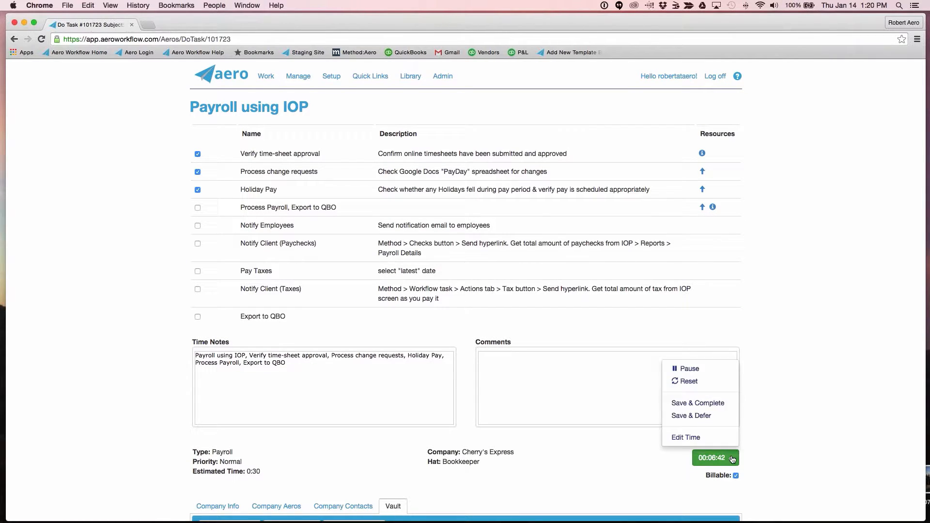
{"action": "left_click", "coordinate": [691, 415]}
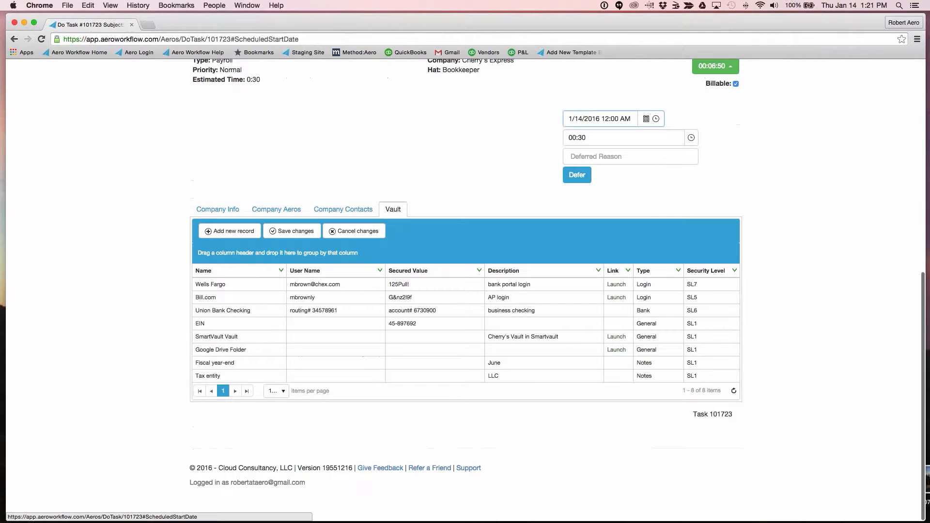
{"action": "left_click", "coordinate": [593, 158]}
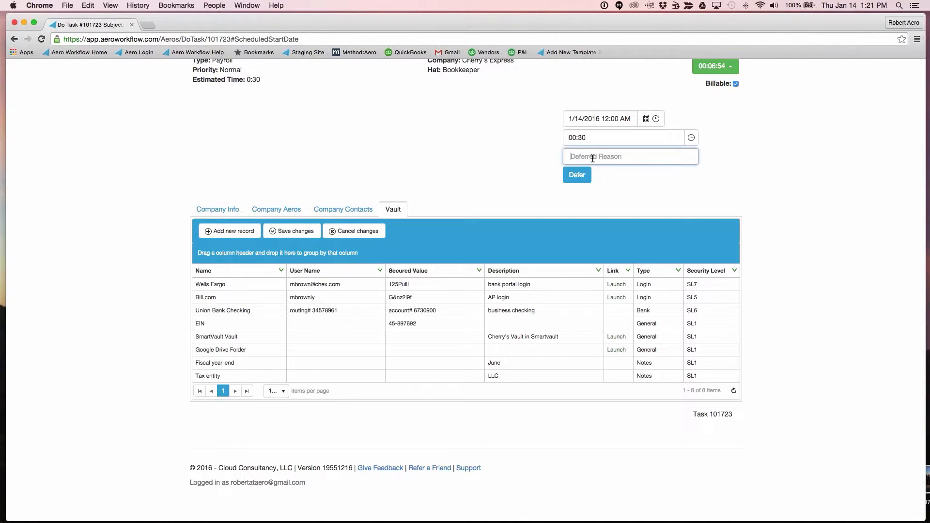
{"action": "type", "text": "need more info"}
{"action": "left_click", "coordinate": [578, 175]}
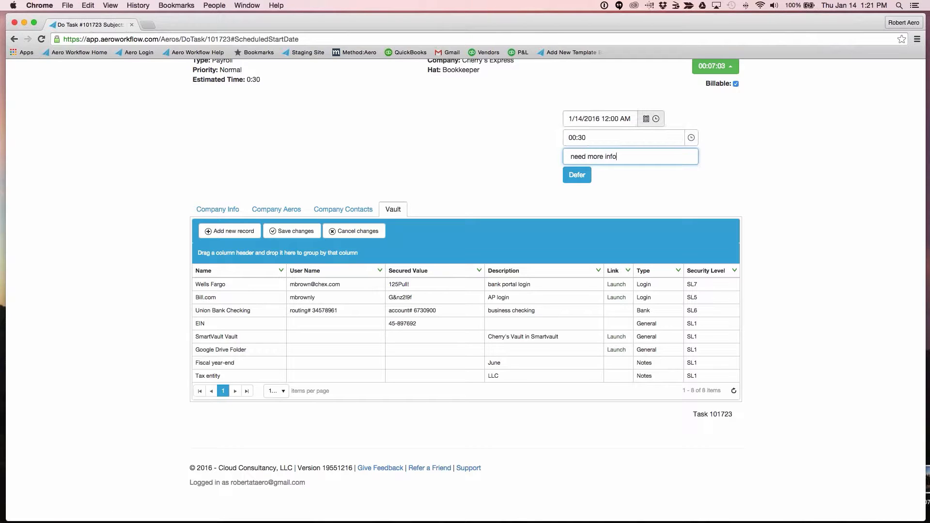
{"action": "left_click", "coordinate": [646, 120]}
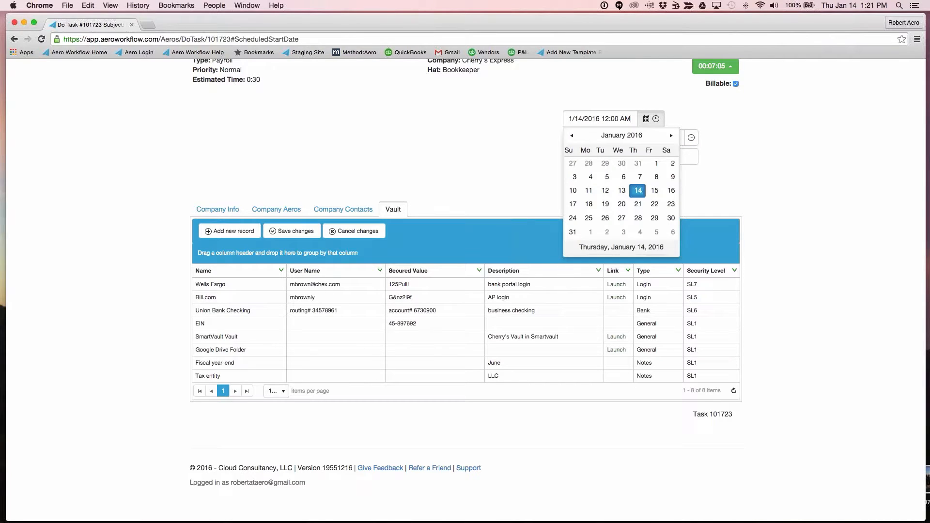
{"action": "left_click", "coordinate": [699, 190]}
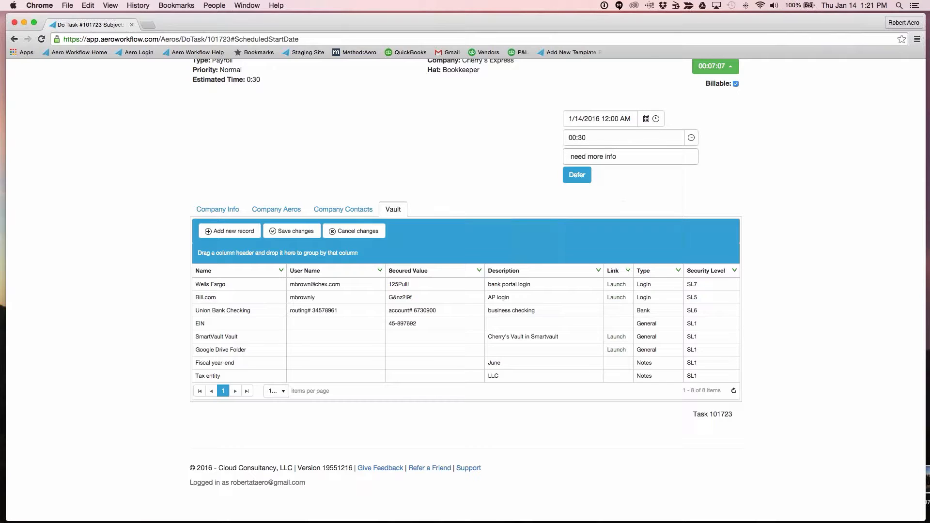
{"action": "left_click", "coordinate": [578, 176]}
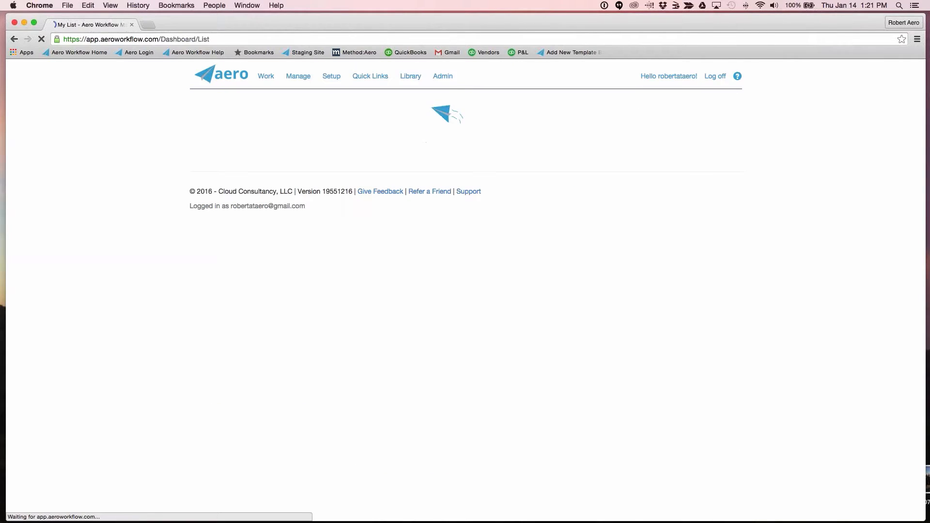
{"action": "scroll", "coordinate": [465, 291], "scroll_direction": "down", "scroll_amount": 8}
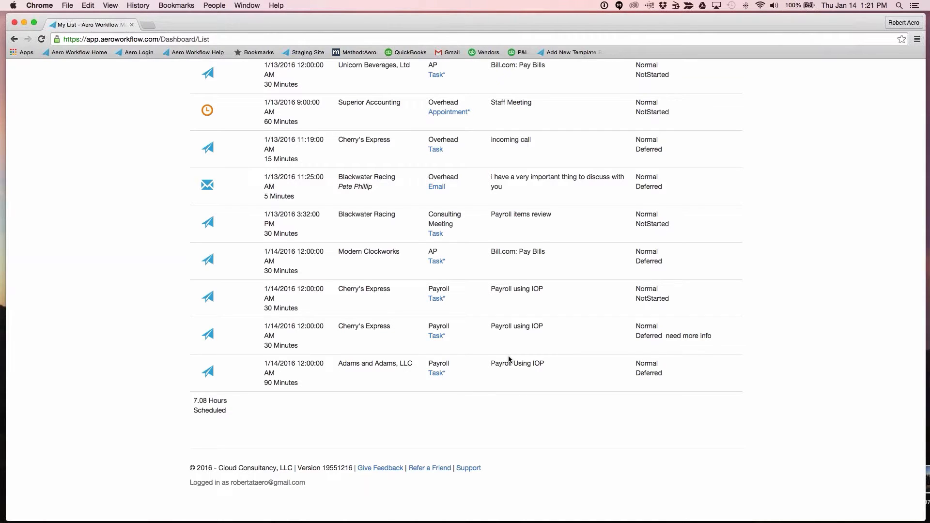
Begin an unscheduled task for immediate start, with the subject "call" and San Luis Obispo Lab Supply as the company
{"action": "scroll", "coordinate": [509, 358], "scroll_direction": "up", "scroll_amount": 5}
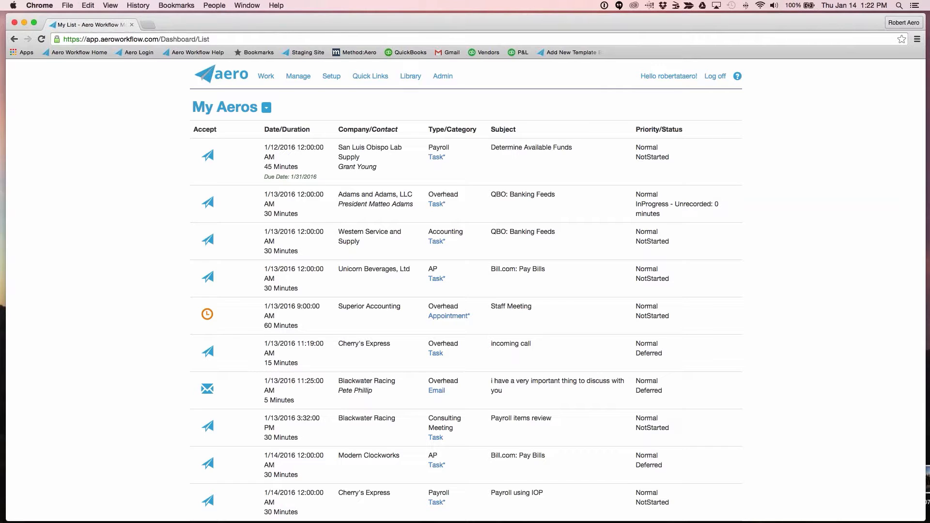
{"action": "left_click", "coordinate": [380, 77]}
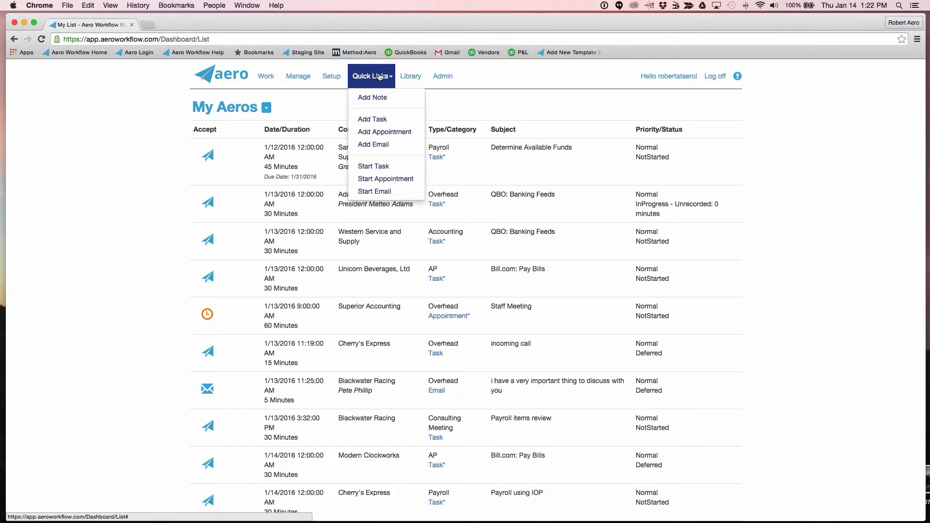
{"action": "left_click", "coordinate": [385, 167]}
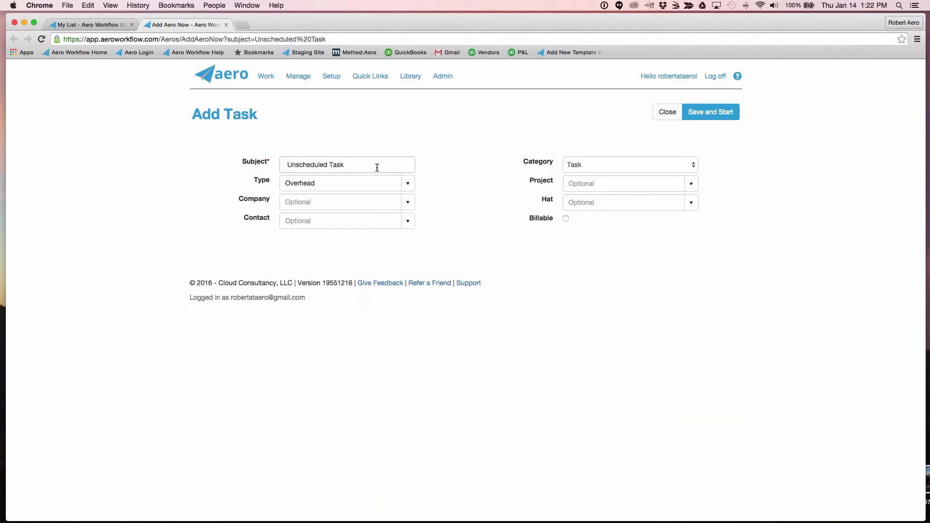
{"action": "left_click_drag", "start_coordinate": [376, 166], "coordinate": [280, 142]}
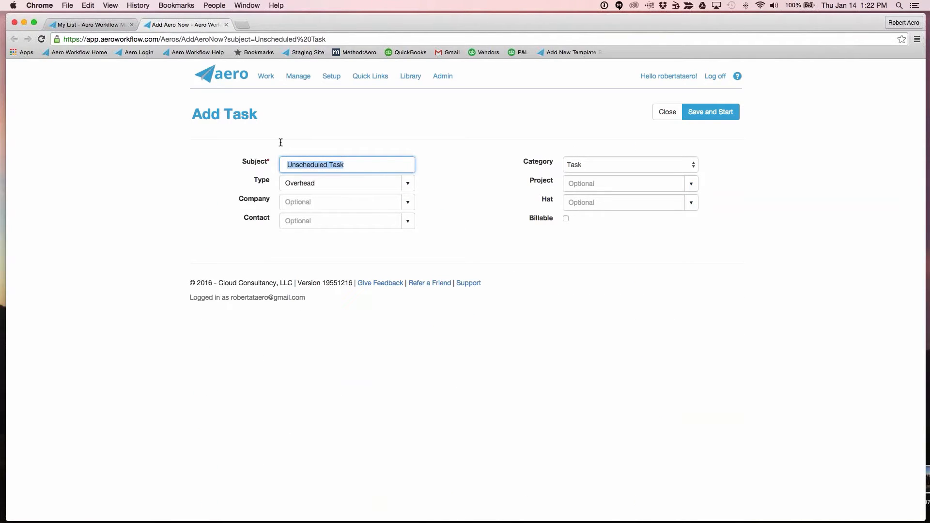
{"action": "type", "text": "call"}
{"action": "left_click", "coordinate": [318, 202]}
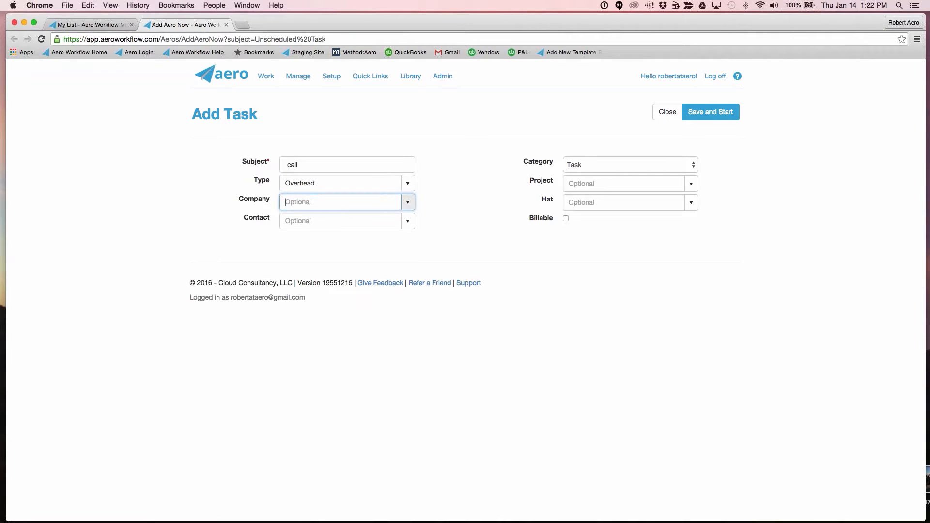
{"action": "left_click", "coordinate": [408, 202]}
{"action": "left_click", "coordinate": [370, 256]}
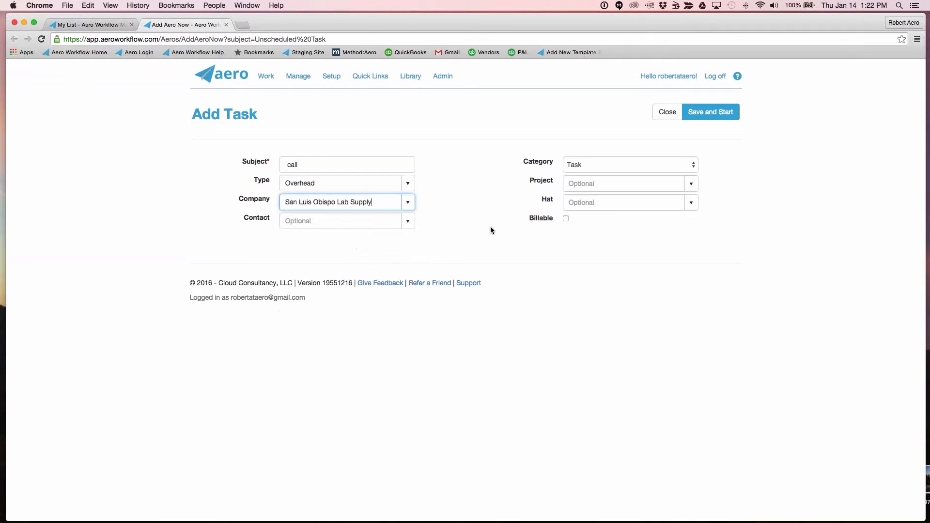
Save and start the call task, add the comment "fllowup", save and defer it, and check the My Aeros list
{"action": "left_click", "coordinate": [720, 113]}
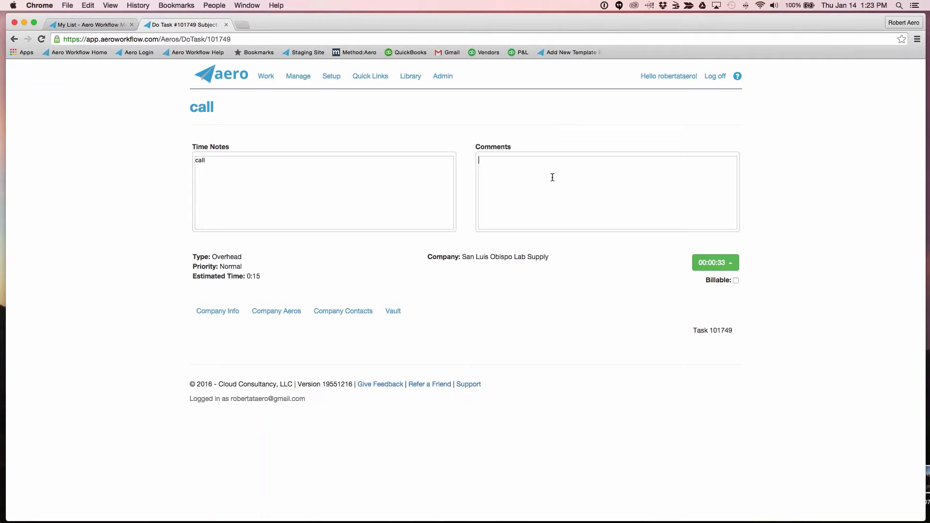
{"action": "type", "text": "fllowup"}
{"action": "left_click", "coordinate": [736, 263]}
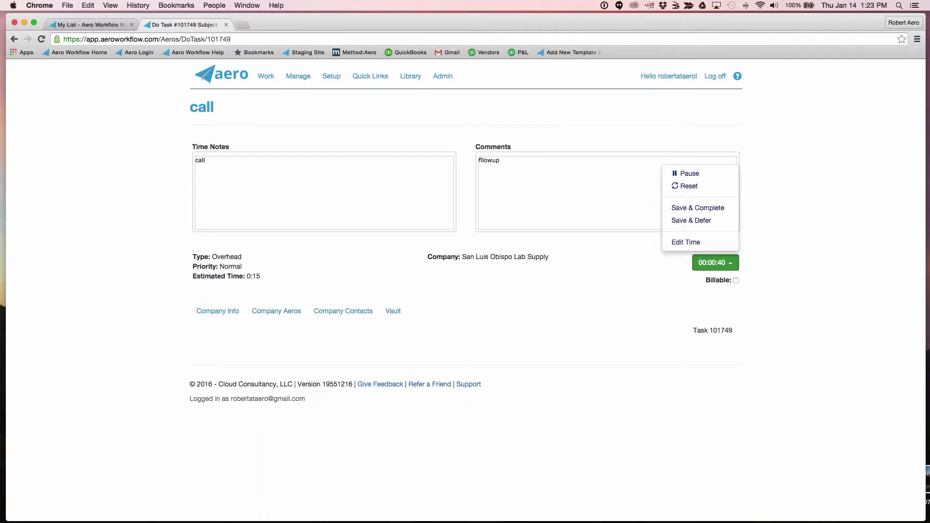
{"action": "left_click", "coordinate": [703, 222]}
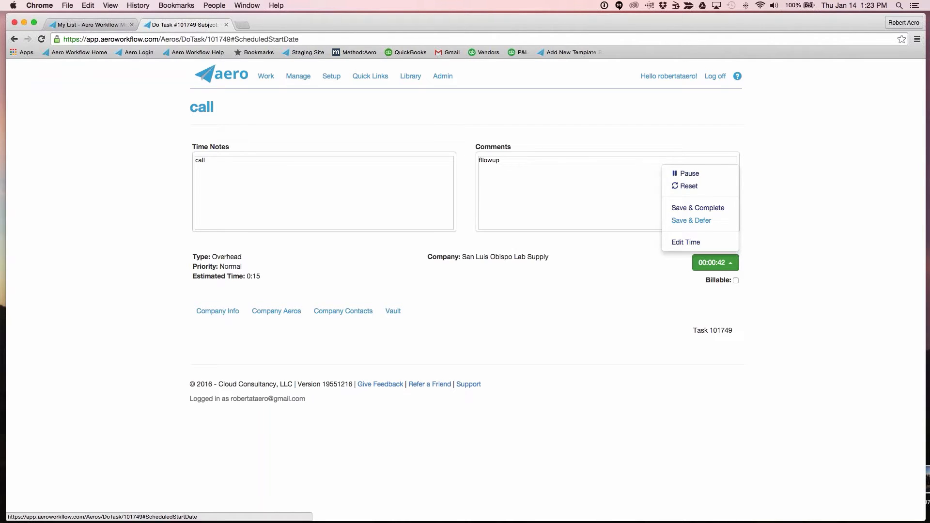
{"action": "left_click", "coordinate": [577, 360]}
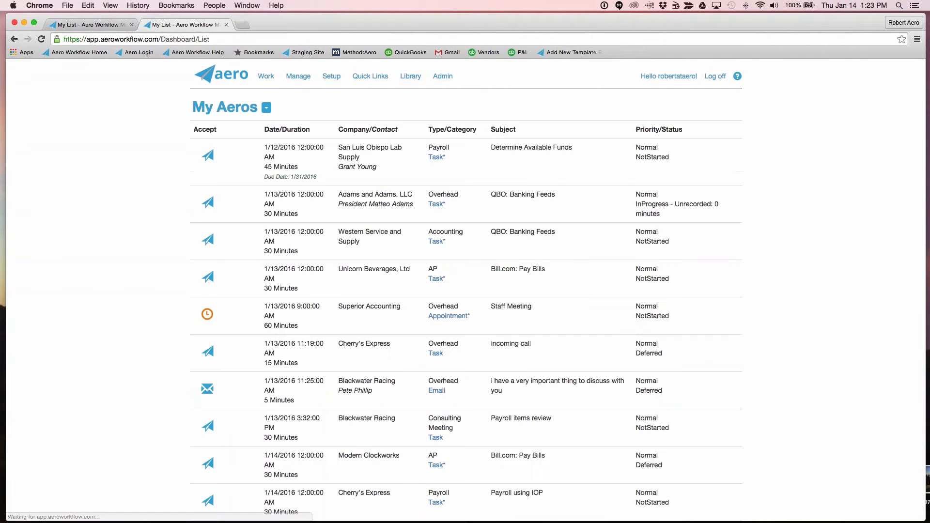
{"action": "scroll", "coordinate": [465, 291], "scroll_direction": "down", "scroll_amount": 5}
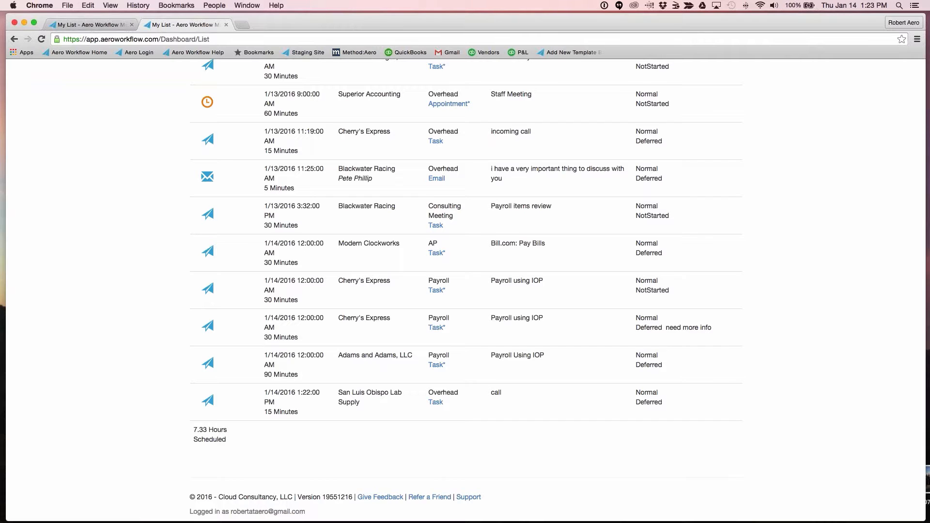
{"action": "scroll", "coordinate": [465, 291], "scroll_direction": "up", "scroll_amount": 5}
View the recorded time entries for last month grouped by company
{"action": "left_click", "coordinate": [296, 76]}
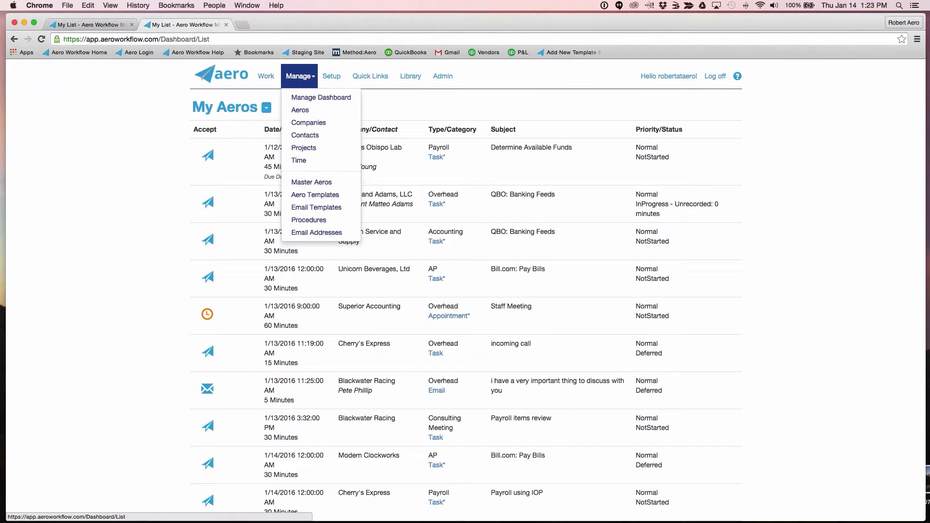
{"action": "left_click", "coordinate": [299, 160]}
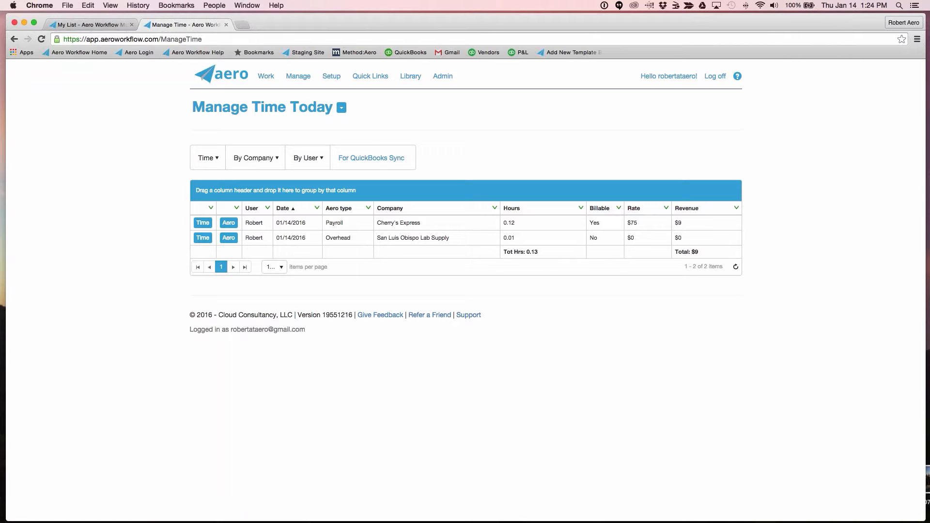
{"action": "left_click", "coordinate": [269, 167]}
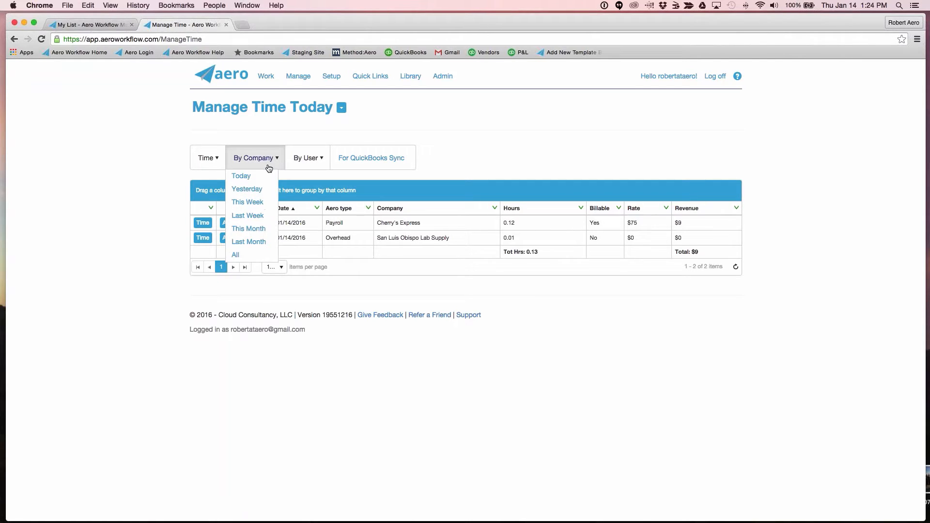
{"action": "left_click", "coordinate": [253, 241]}
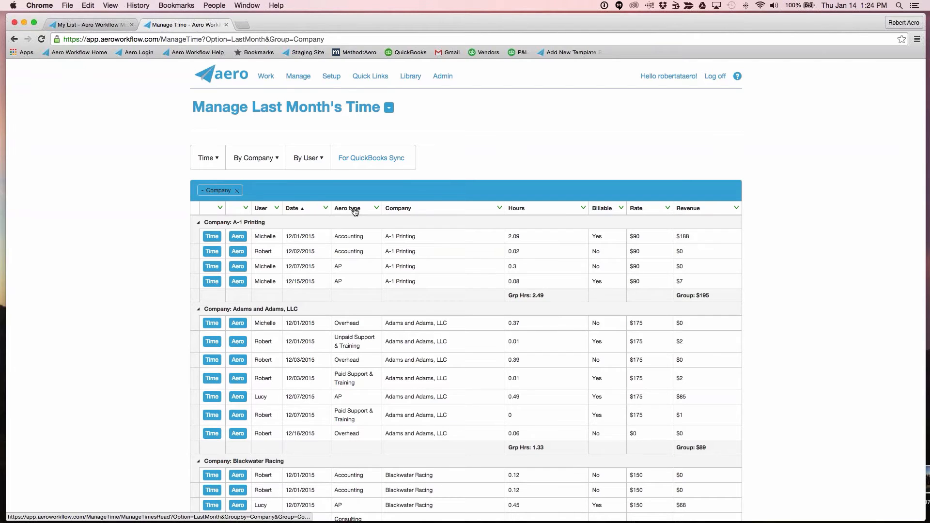
Group last month's time additionally by Aero type within each company and look through the grouped entries
{"action": "left_click_drag", "start_coordinate": [354, 208], "coordinate": [333, 186]}
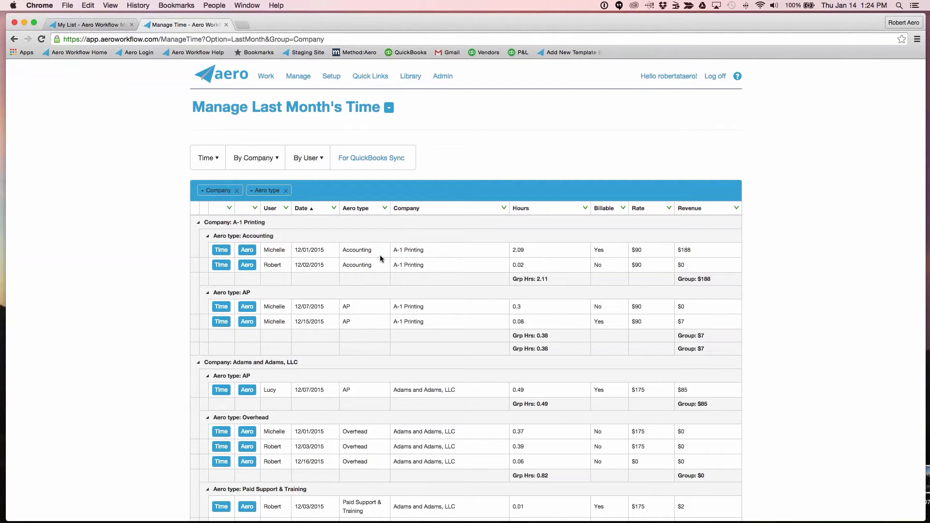
{"action": "scroll", "coordinate": [365, 326], "scroll_direction": "down", "scroll_amount": 5}
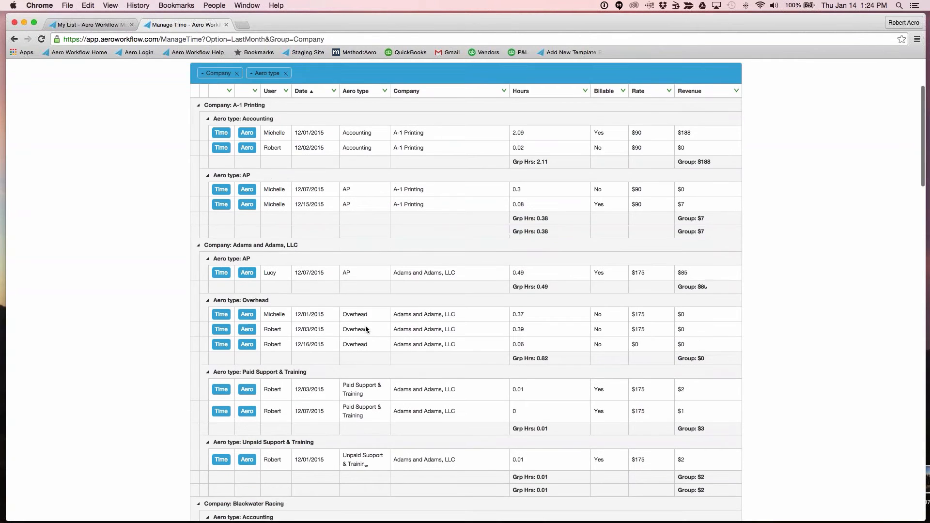
{"action": "scroll", "coordinate": [366, 329], "scroll_direction": "down", "scroll_amount": 1}
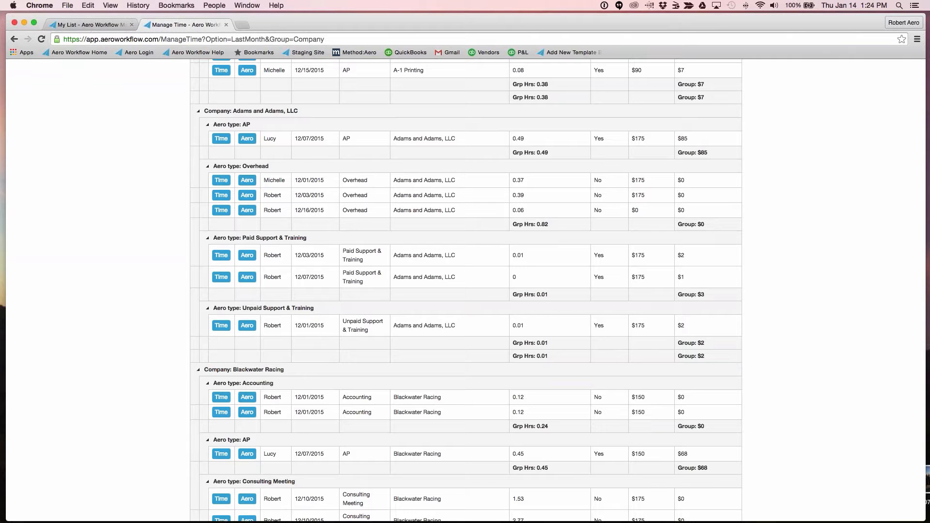
{"action": "scroll", "coordinate": [466, 291], "scroll_direction": "down", "scroll_amount": 3}
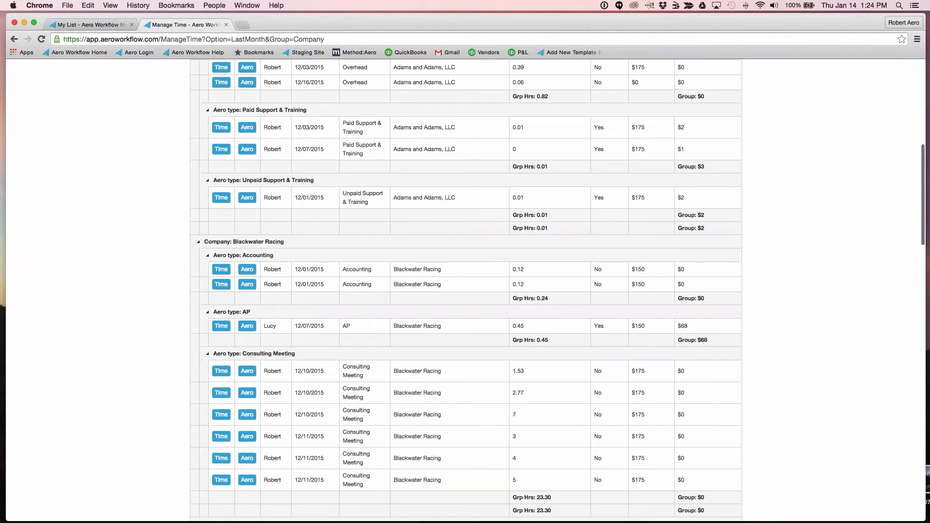
{"action": "scroll", "coordinate": [466, 290], "scroll_direction": "down", "scroll_amount": 3}
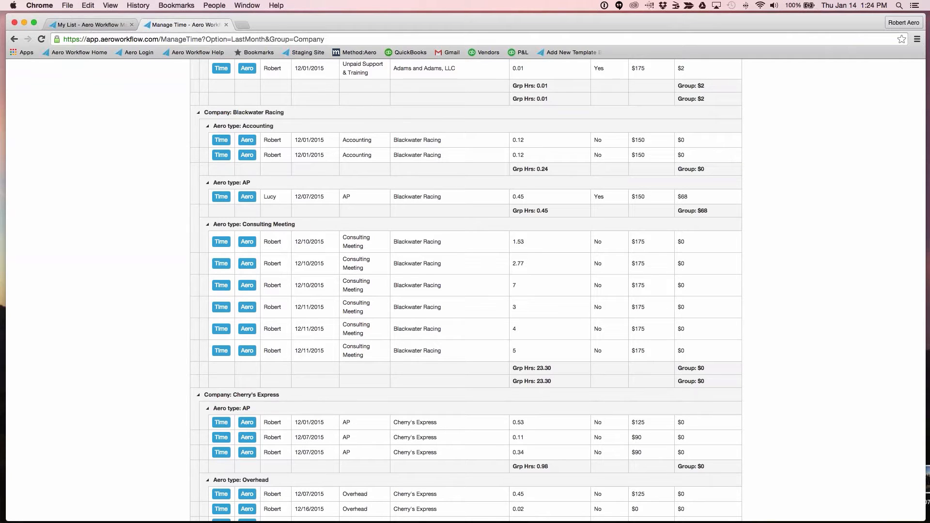